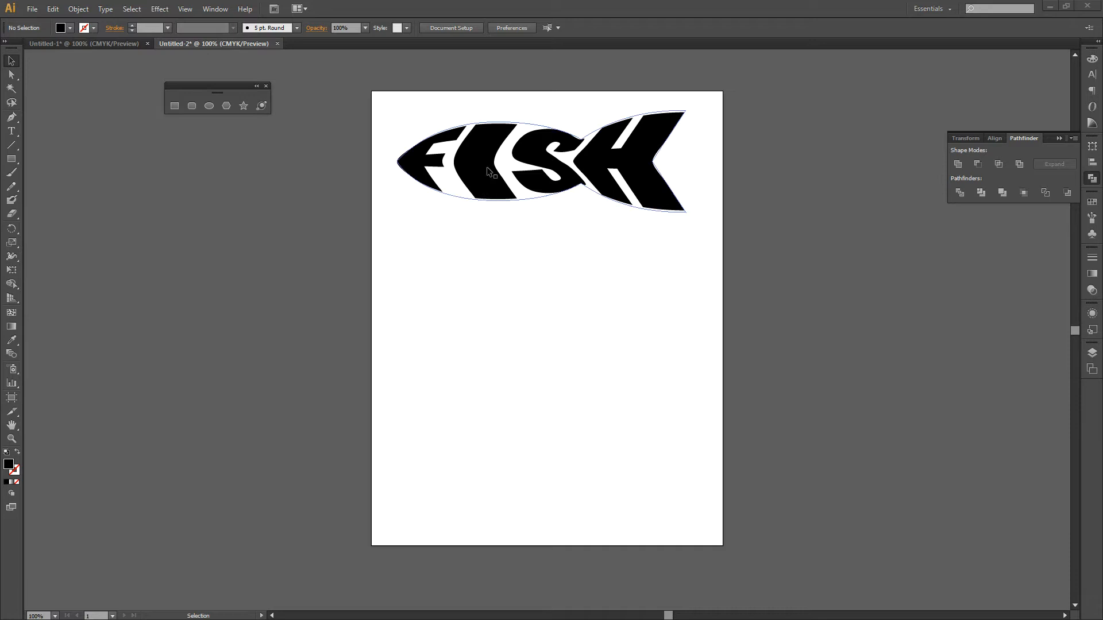
# Step: Add the text FISH in capitals in the empty area below the black fish logo, using the Impact font
pyautogui.click(17, 135)
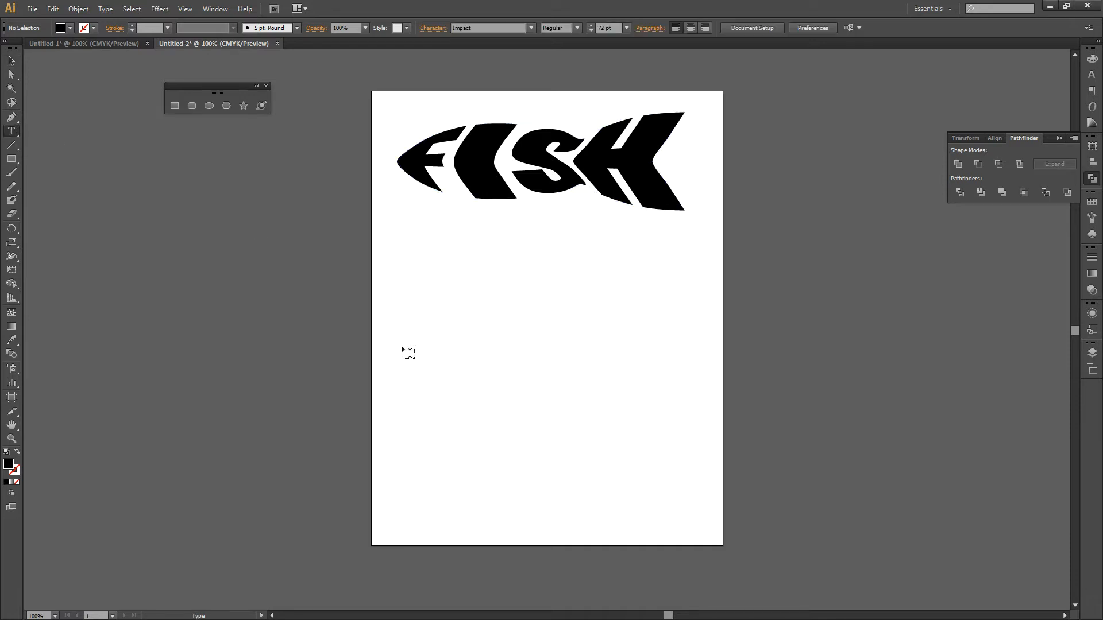
pyautogui.click(426, 290)
pyautogui.write('fish')
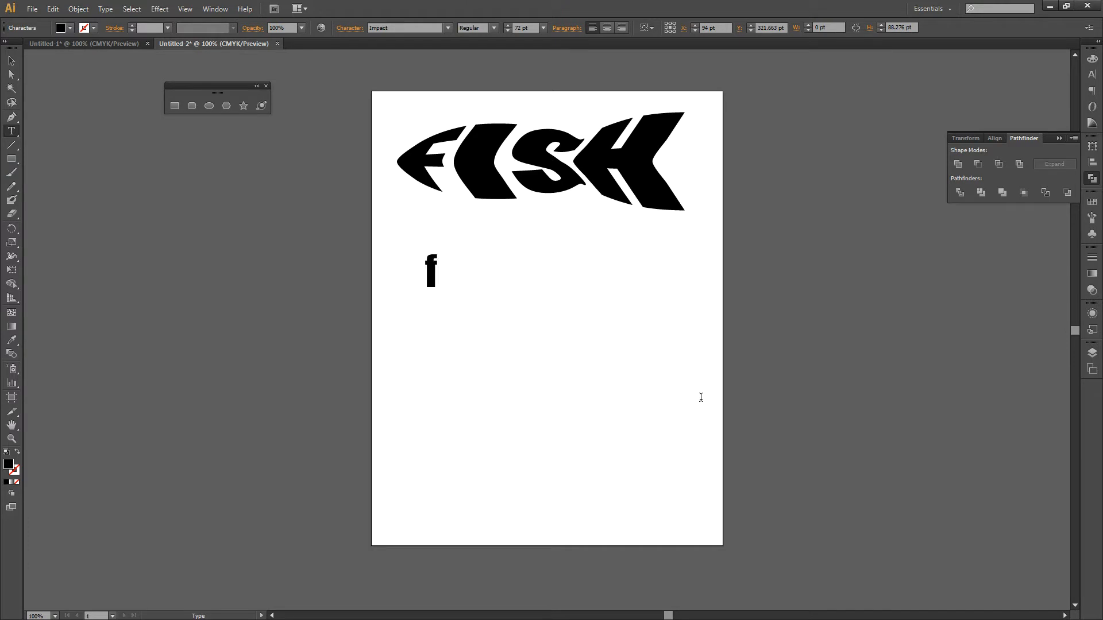
pyautogui.press('BackSpace')
pyautogui.press('BackSpace')
pyautogui.press('BackSpace')
pyautogui.press('BackSpace')
pyautogui.write('FISH')
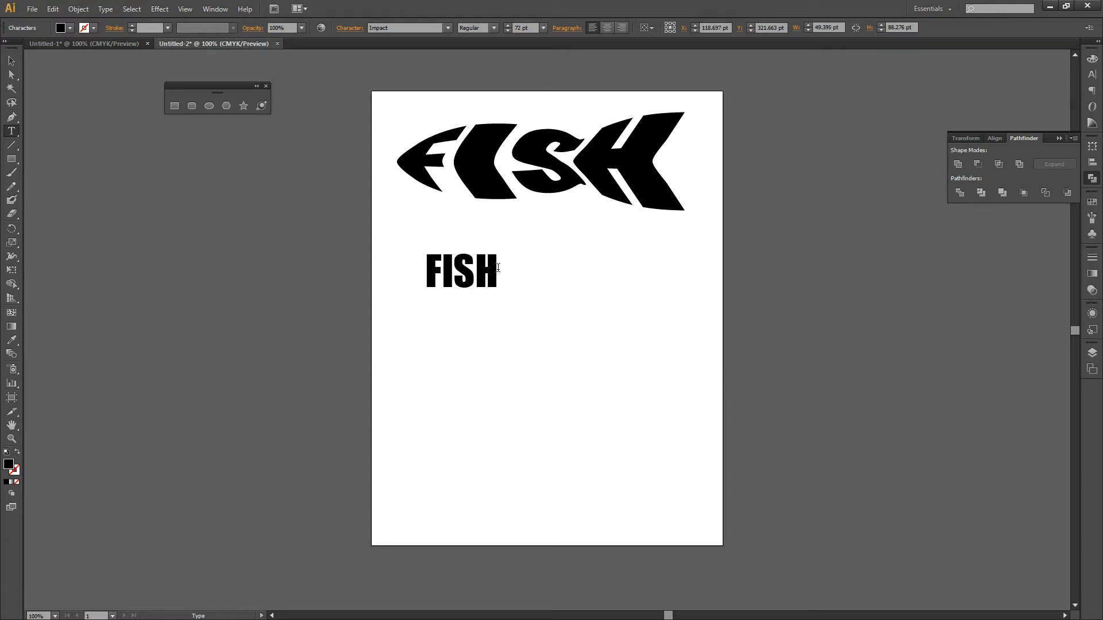
pyautogui.moveTo(498, 268); pyautogui.dragTo(428, 272)
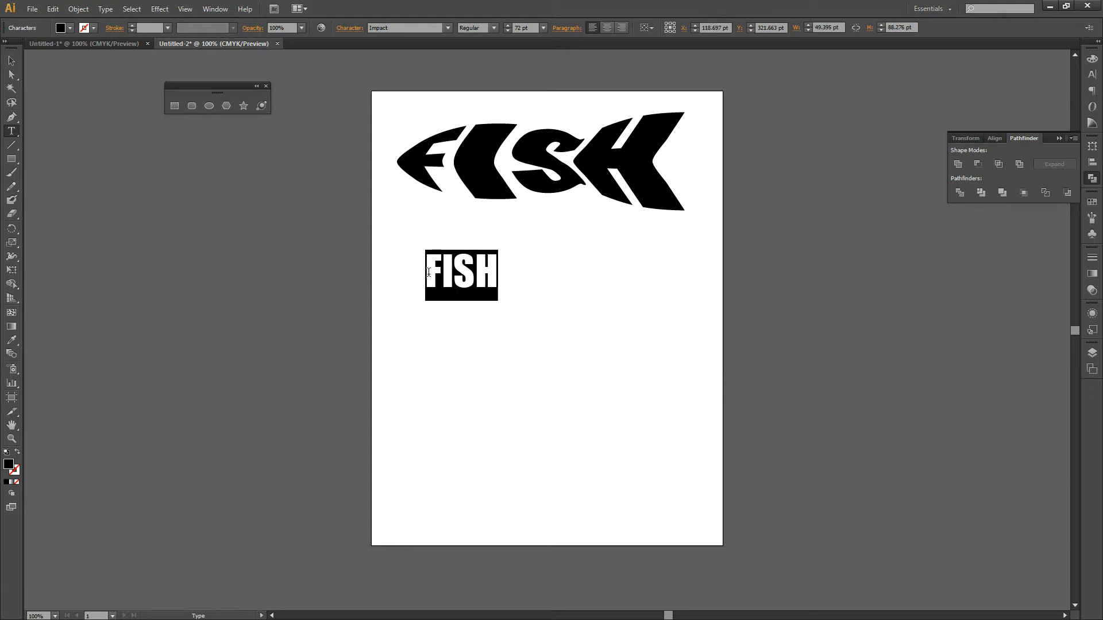
pyautogui.click(447, 28)
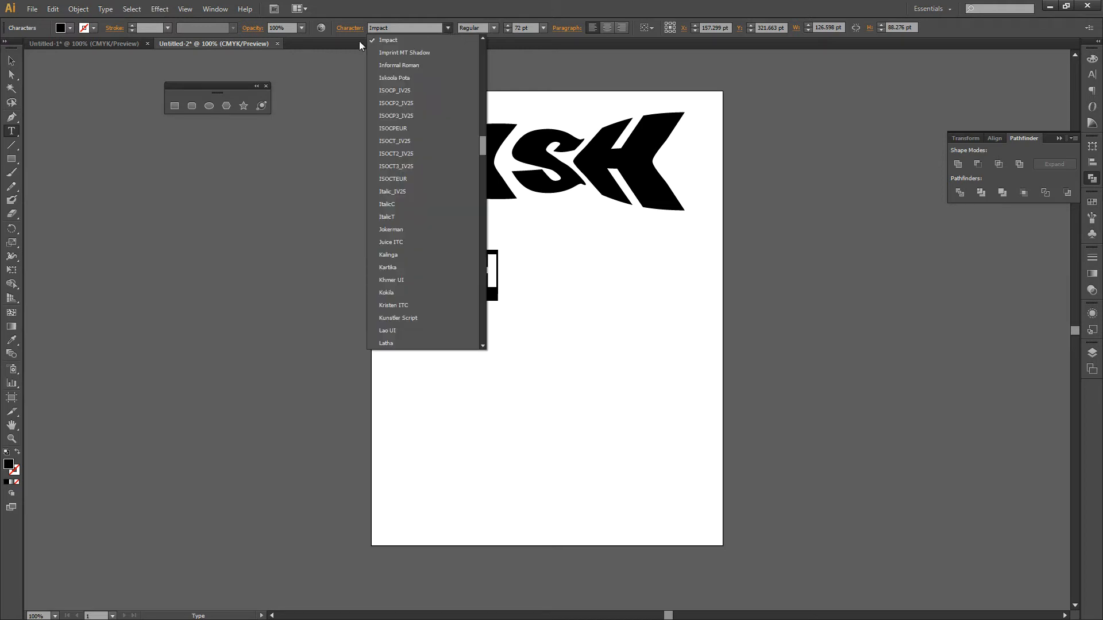
pyautogui.click(398, 41)
# Step: Enlarge the new FISH text to about 173 pt and centre it roughly below the black fish logo
pyautogui.click(11, 61)
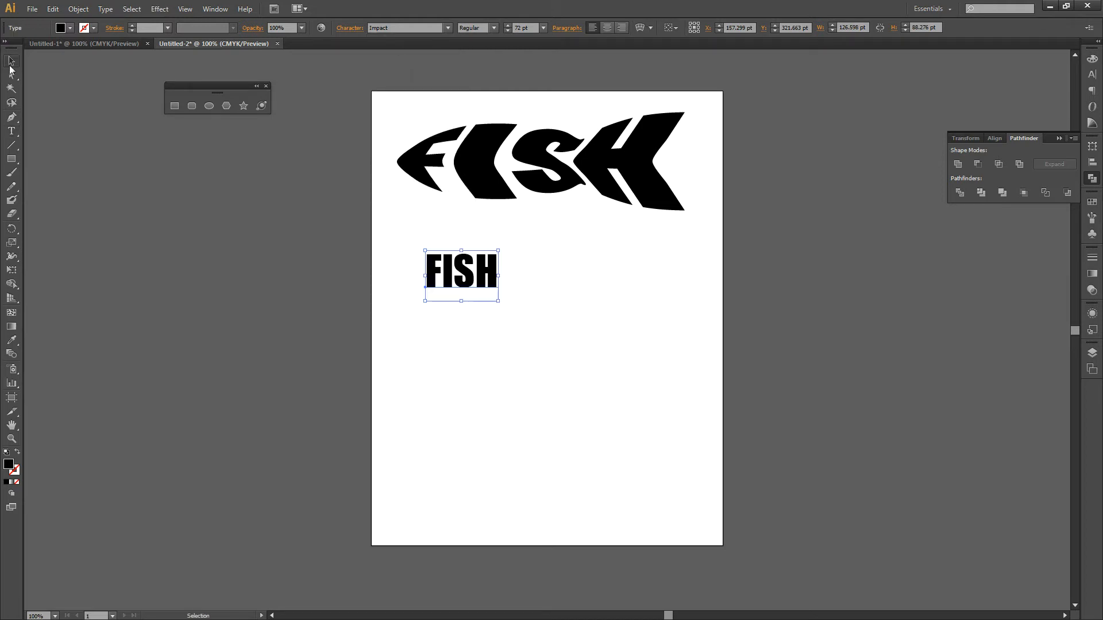
pyautogui.moveTo(498, 300); pyautogui.dragTo(606, 373)
pyautogui.moveTo(531, 328); pyautogui.dragTo(556, 321)
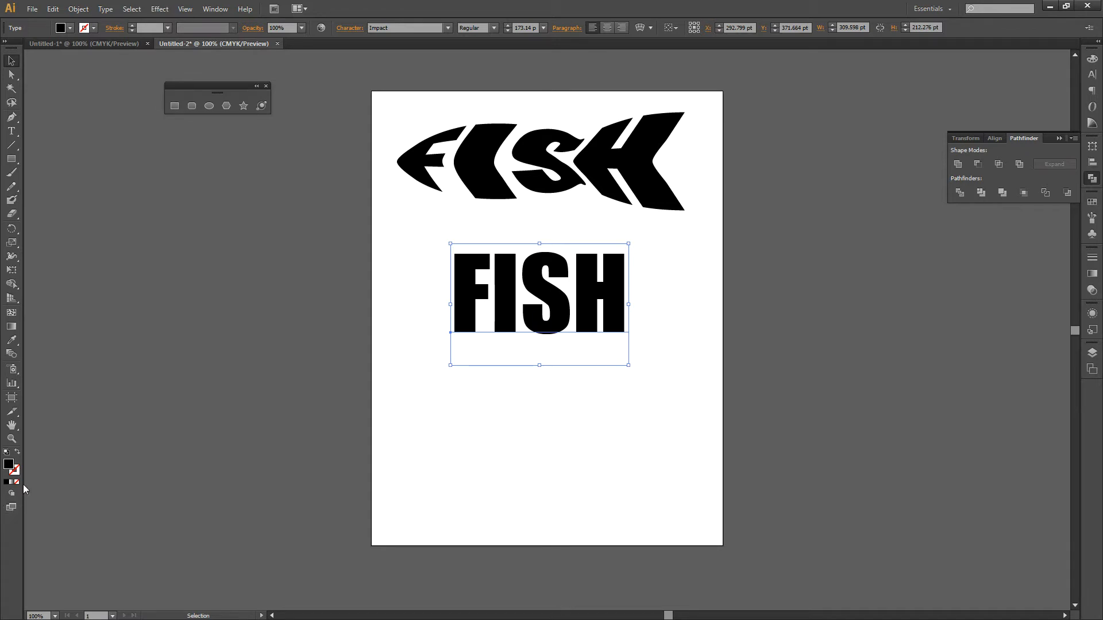
# Step: Tear off the shape tools as a floating palette and place it beside the artboard
pyautogui.click(9, 164)
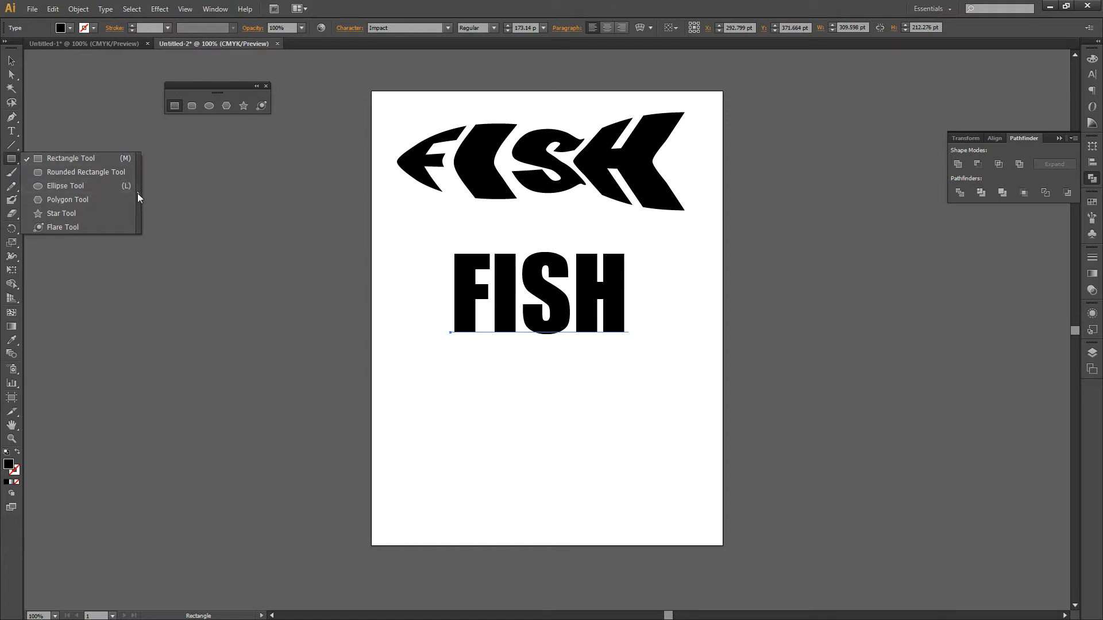
pyautogui.click(136, 193)
pyautogui.moveTo(75, 171); pyautogui.dragTo(180, 129)
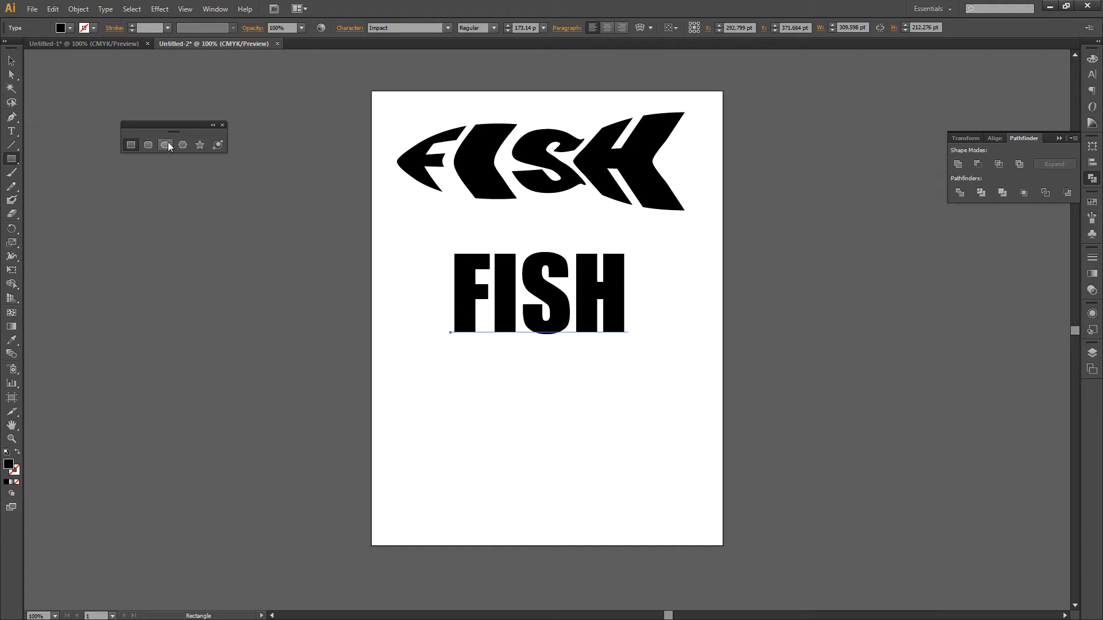
# Step: Change the fill colour of the new FISH text to mid grey 7A7A7A
pyautogui.doubleClick(9, 464)
pyautogui.moveTo(680, 353); pyautogui.dragTo(639, 305)
pyautogui.click(926, 234)
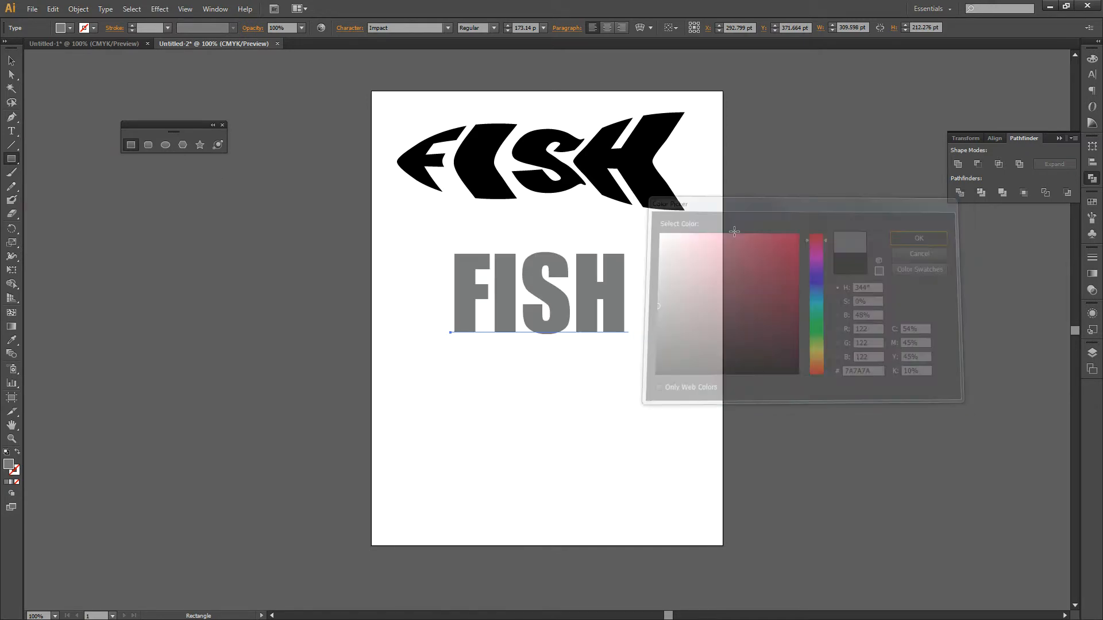
# Step: Draw a grey ellipse about 351 by 127 pt and position it just below the FISH text
pyautogui.click(167, 146)
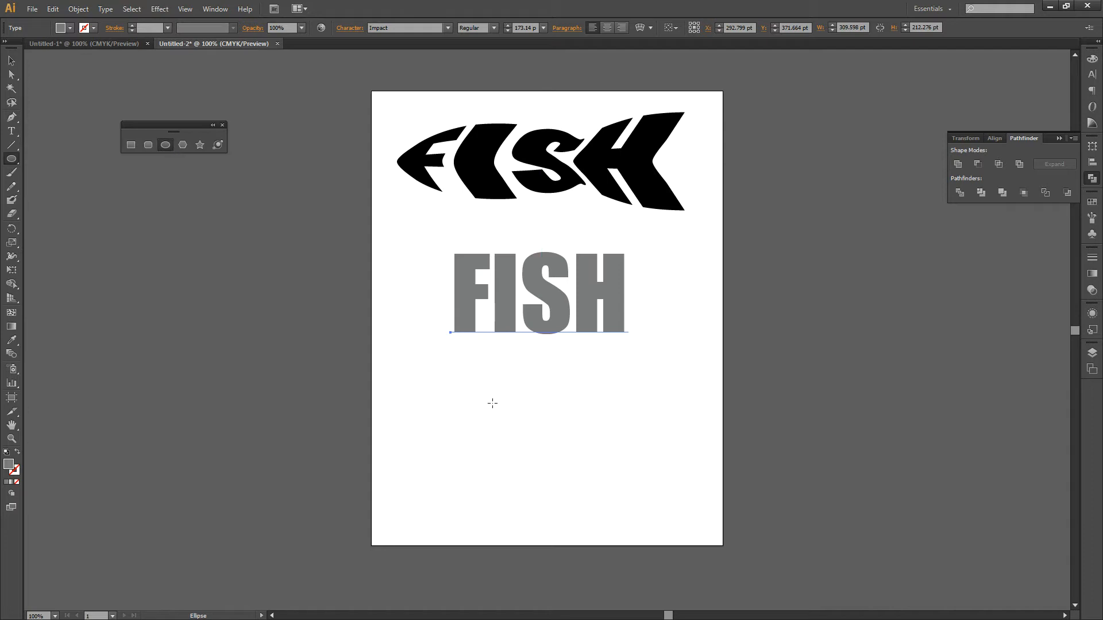
pyautogui.moveTo(419, 374); pyautogui.dragTo(620, 446)
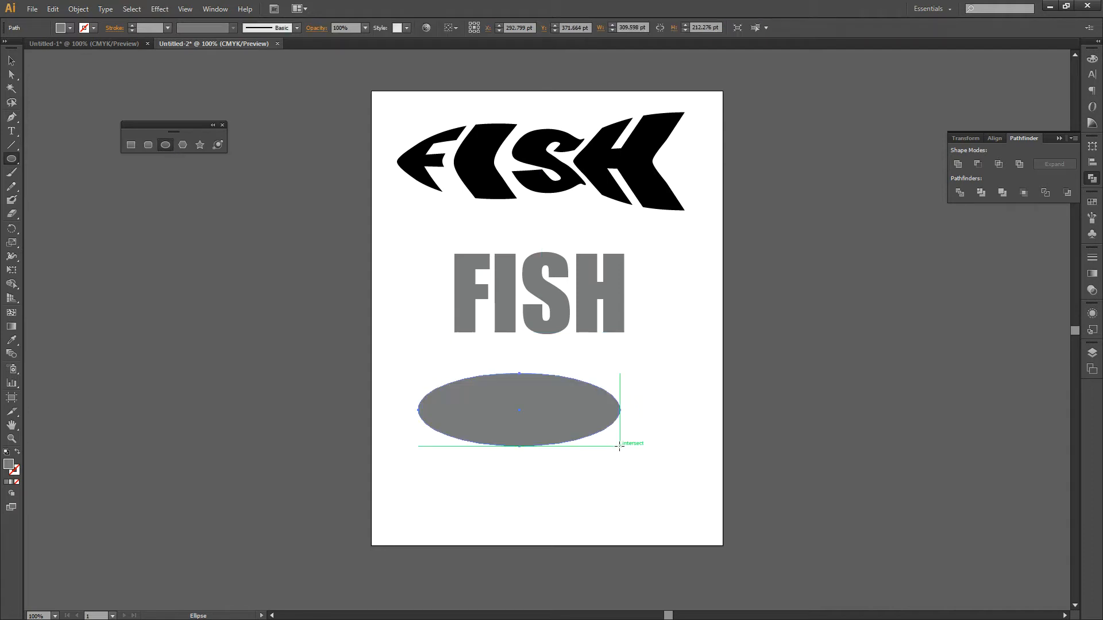
pyautogui.click(10, 62)
pyautogui.moveTo(528, 435)
pyautogui.mouseDown()
pyautogui.moveTo(564, 428)
pyautogui.moveTo(539, 421)
pyautogui.mouseUp()
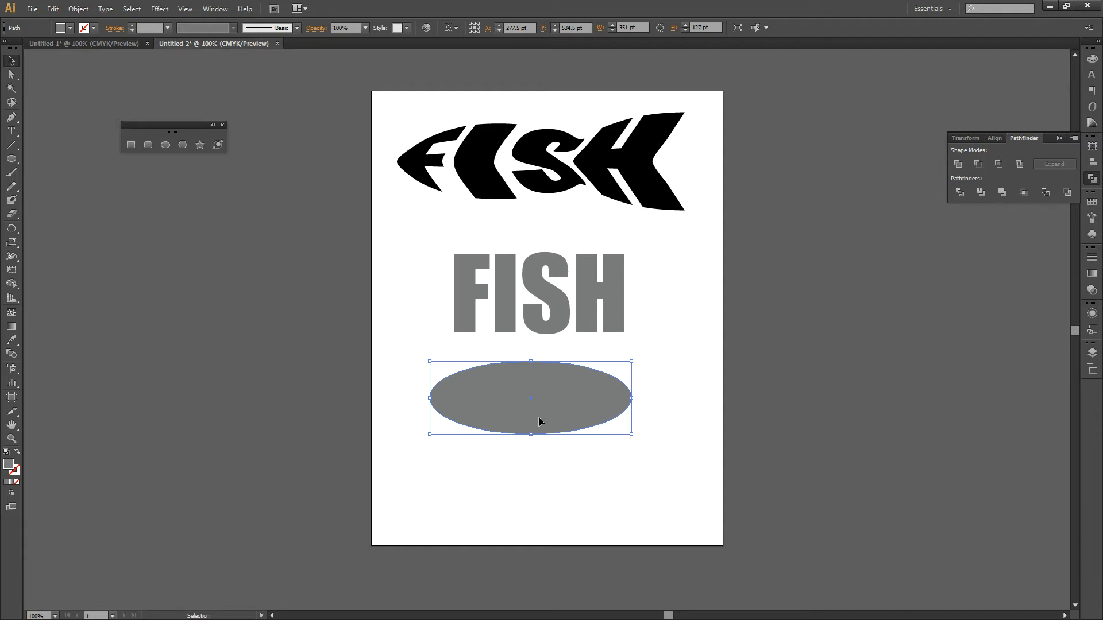
# Step: Reshape the ellipse's left end into a sharp point by pulling both direction handles of its left anchor inward independently
pyautogui.click(13, 79)
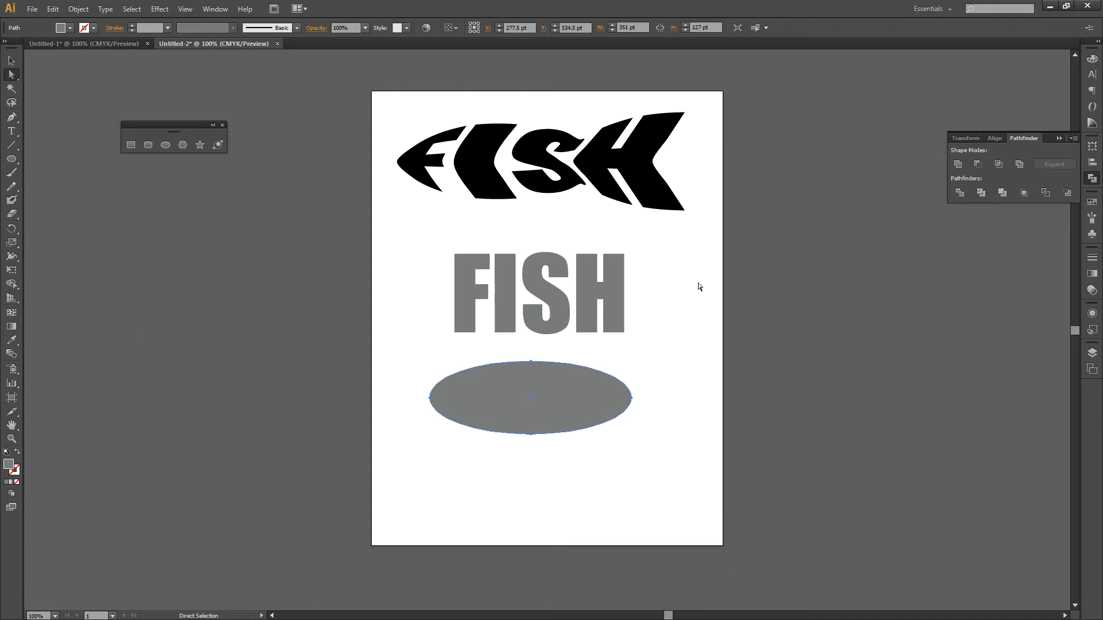
pyautogui.click(430, 402)
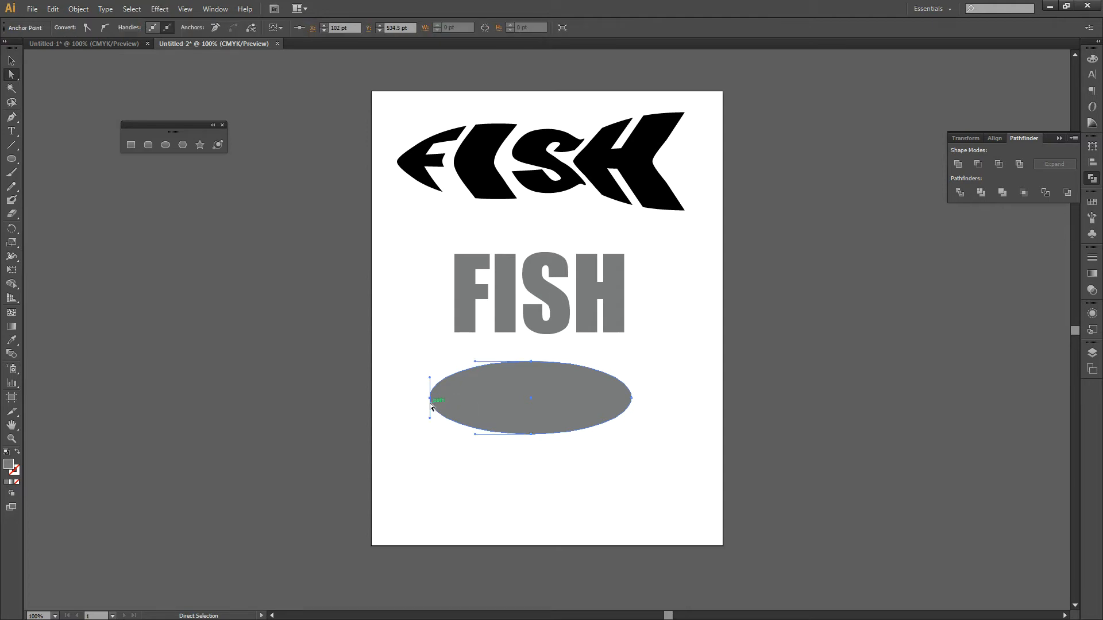
pyautogui.press('alt')
pyautogui.press('alt')
pyautogui.moveTo(431, 380); pyautogui.dragTo(450, 379)
pyautogui.moveTo(430, 420); pyautogui.dragTo(450, 416)
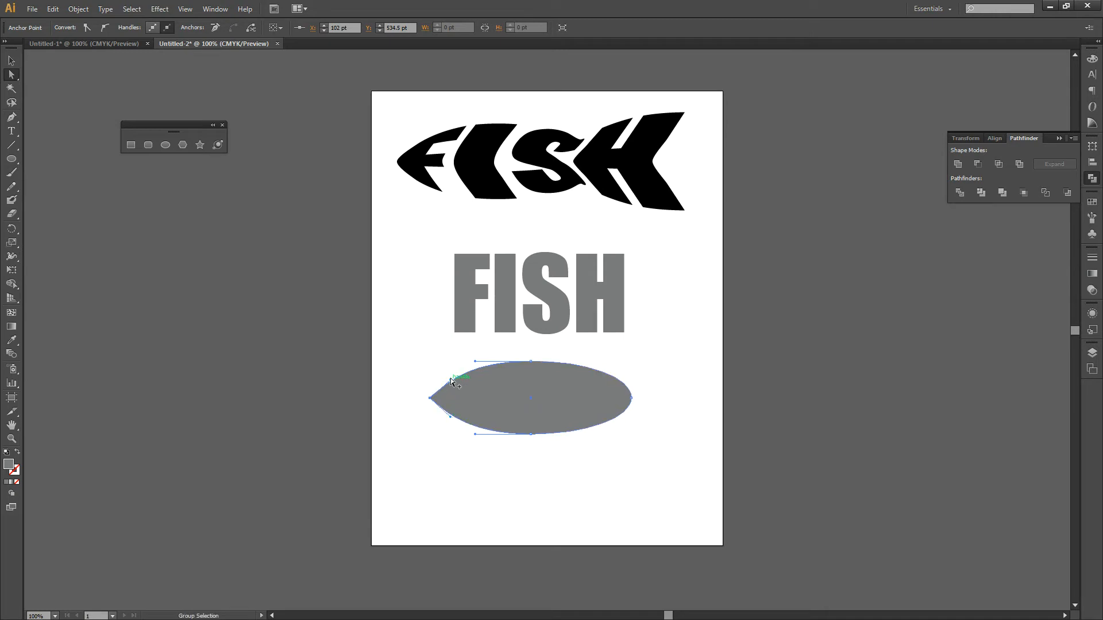
pyautogui.click(403, 442)
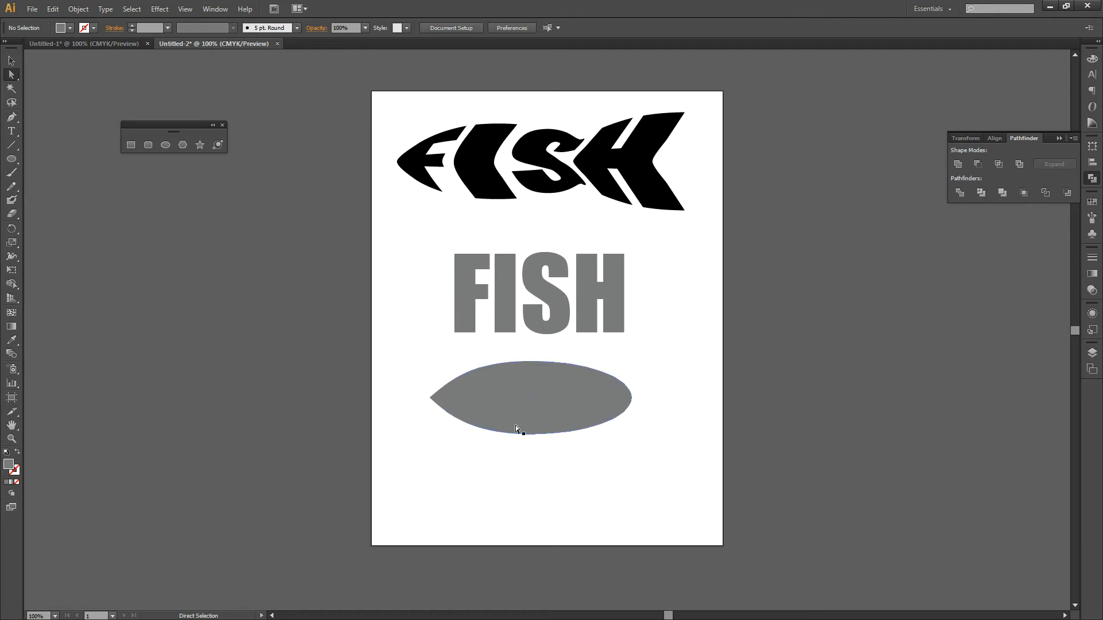
# Step: Duplicate the pointed body shape and align the copy directly below the original
pyautogui.click(581, 399)
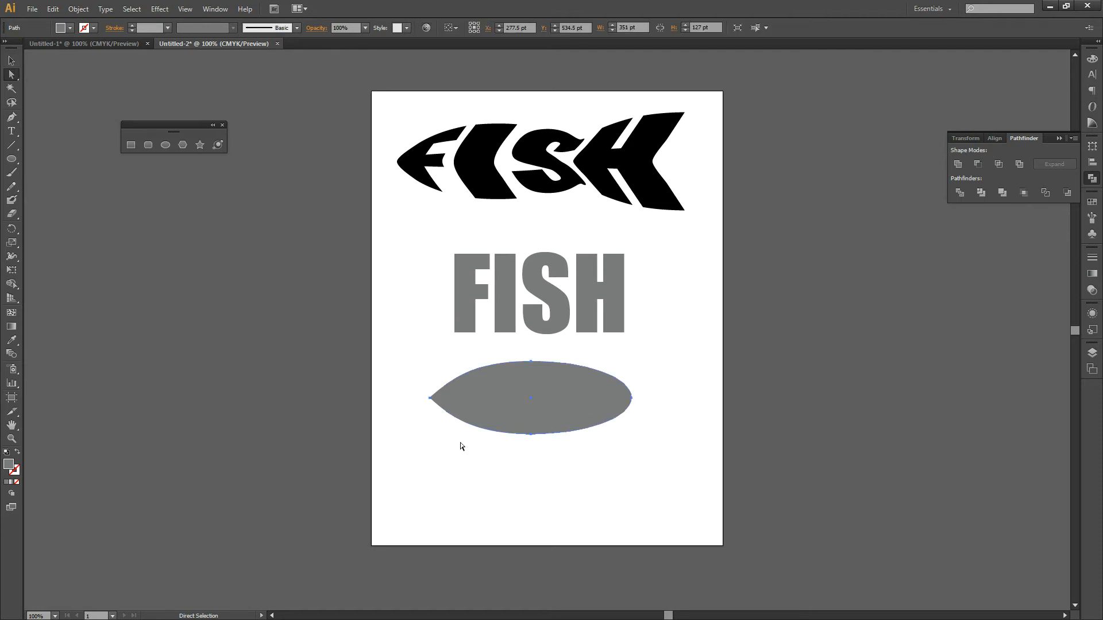
pyautogui.press('v')
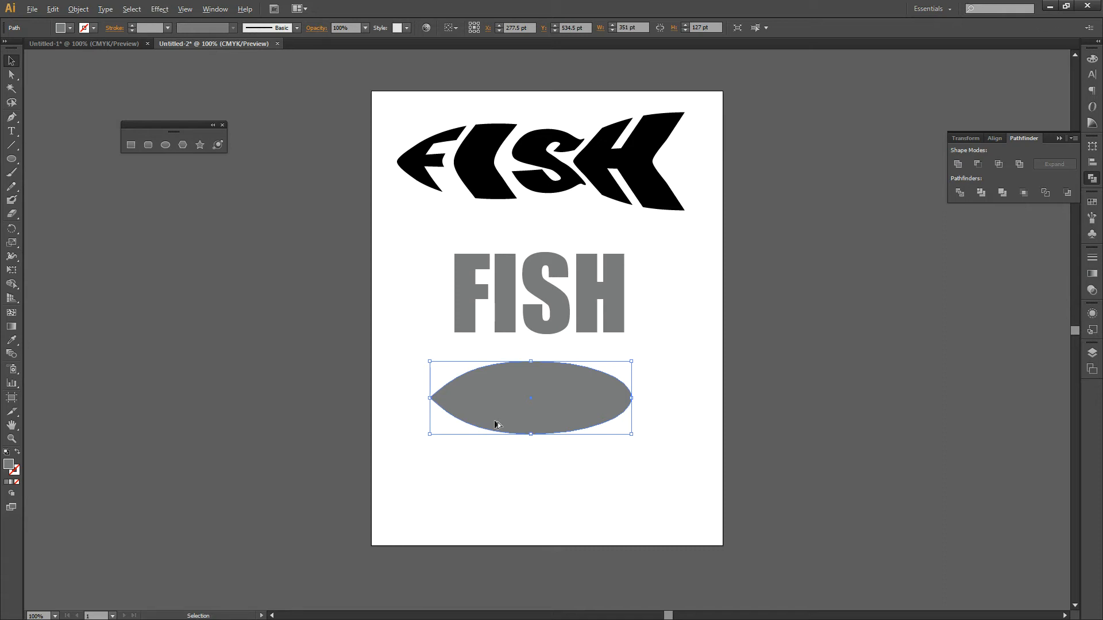
pyautogui.moveTo(496, 424); pyautogui.dragTo(512, 510)
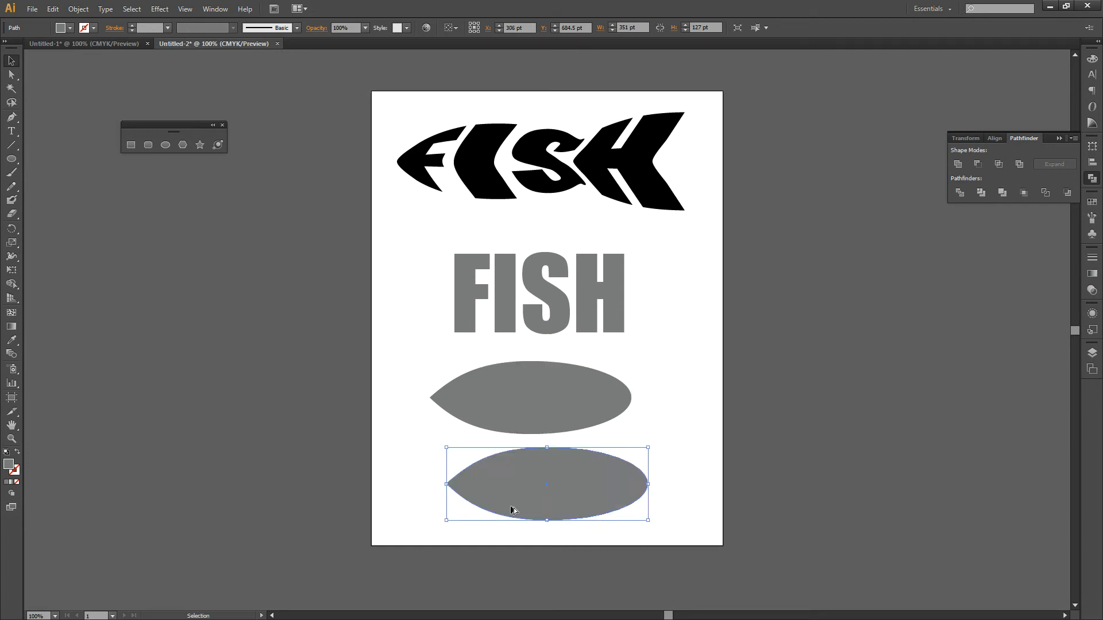
pyautogui.moveTo(556, 506); pyautogui.dragTo(538, 498)
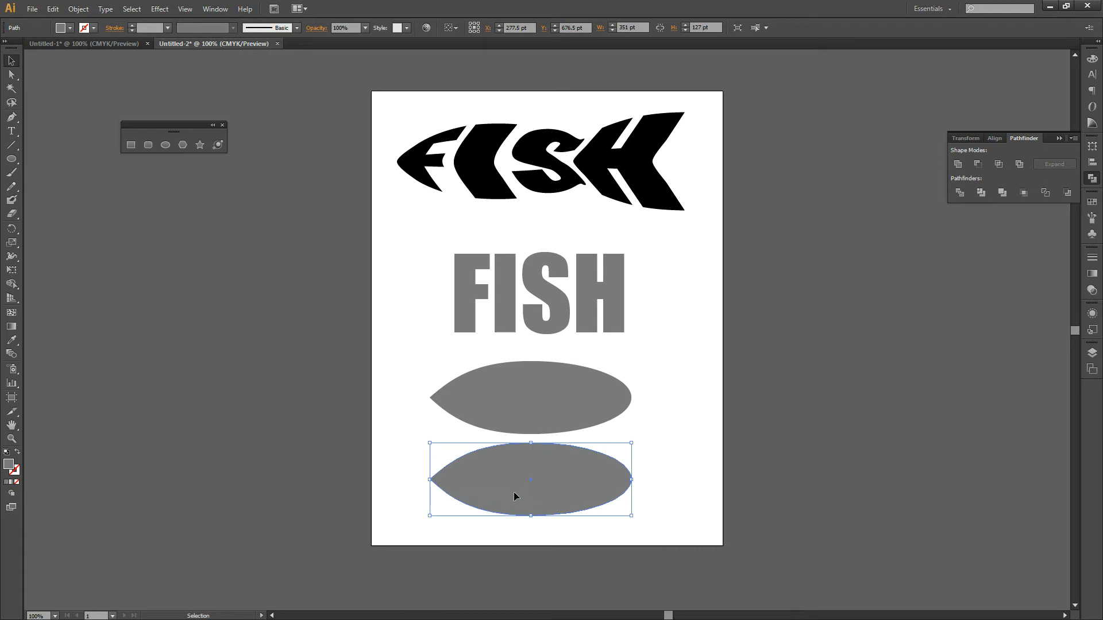
# Step: Sharpen the right end of the lower copy into a point by bending both handles of its right anchor inward
pyautogui.press('a')
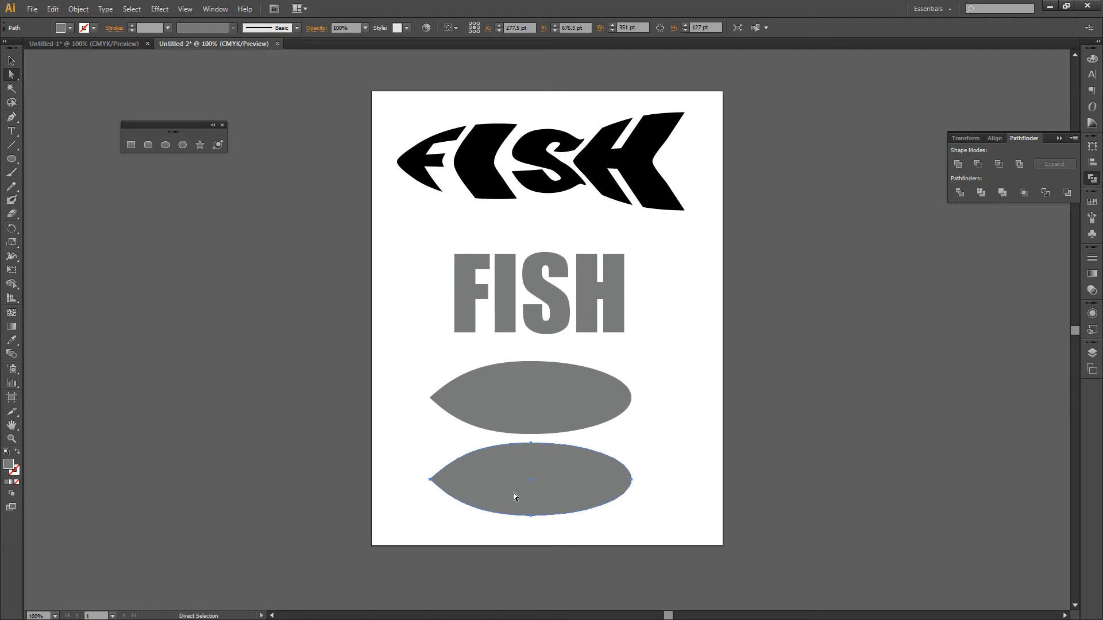
pyautogui.click(632, 482)
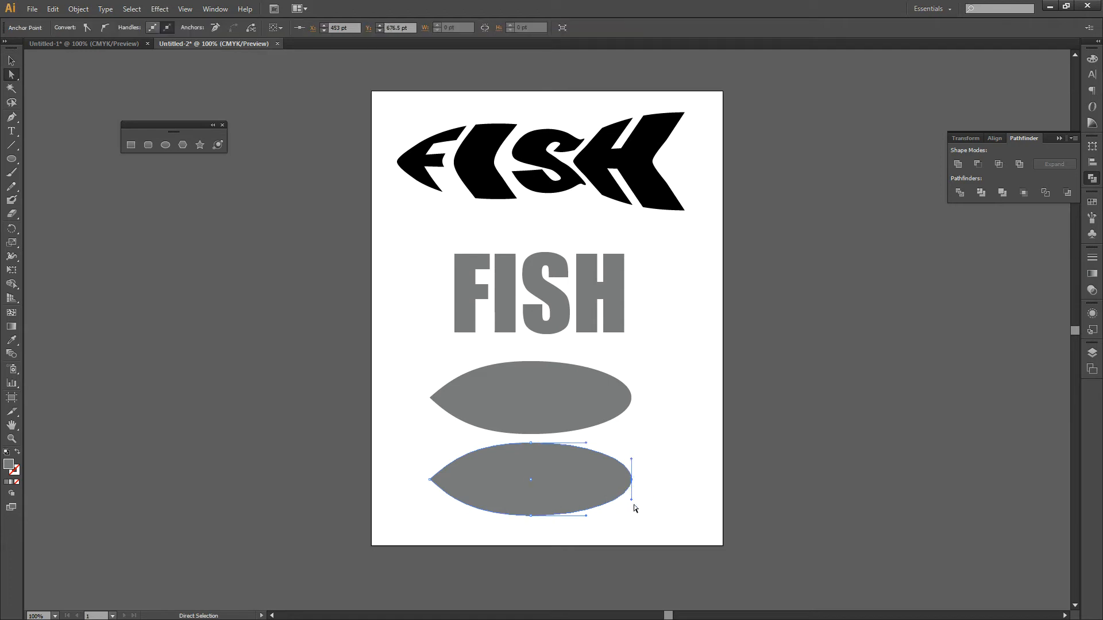
pyautogui.moveTo(632, 500); pyautogui.dragTo(613, 500)
pyautogui.moveTo(633, 459); pyautogui.dragTo(620, 470)
pyautogui.click(643, 507)
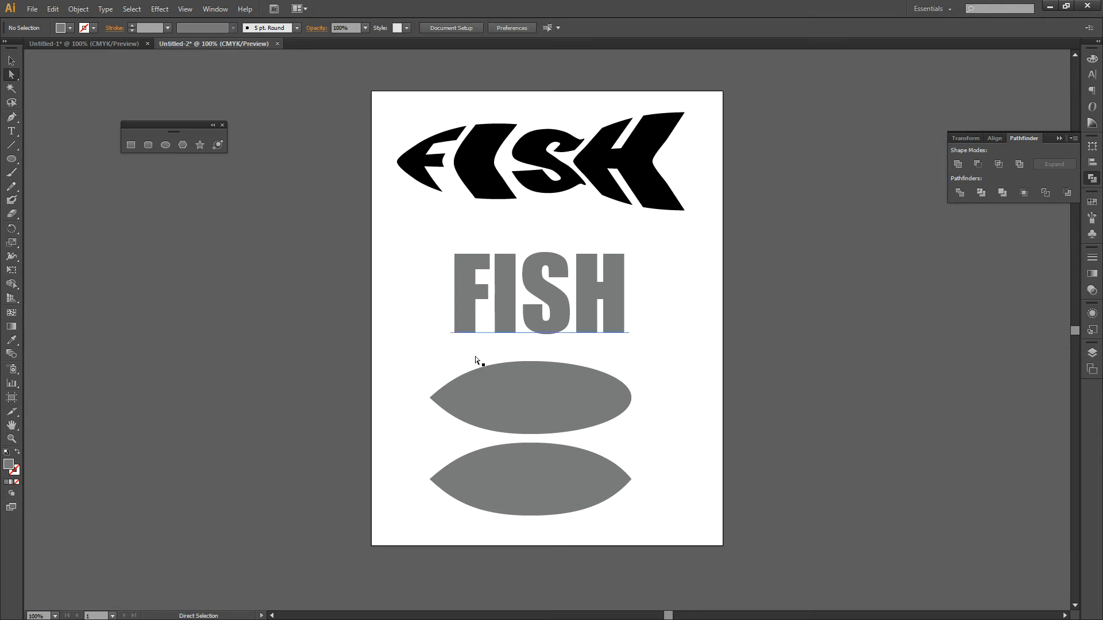
# Step: Shift the lower double-pointed shape slightly right and raise the upper body shape closer to the FISH text
pyautogui.press('v')
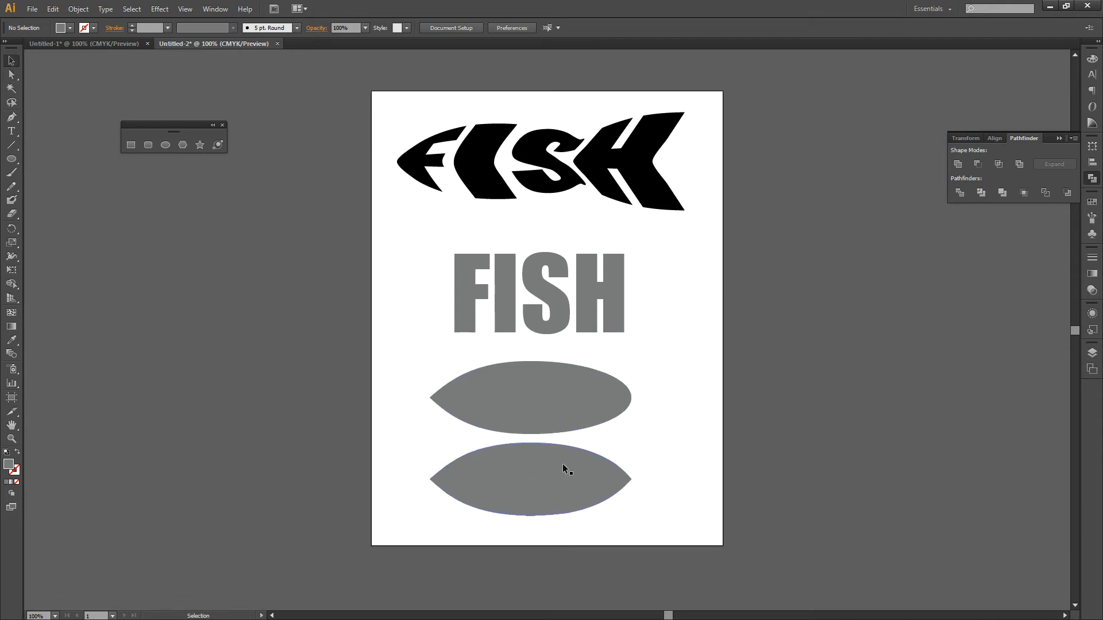
pyautogui.moveTo(565, 463); pyautogui.dragTo(572, 464)
pyautogui.moveTo(553, 409); pyautogui.dragTo(552, 392)
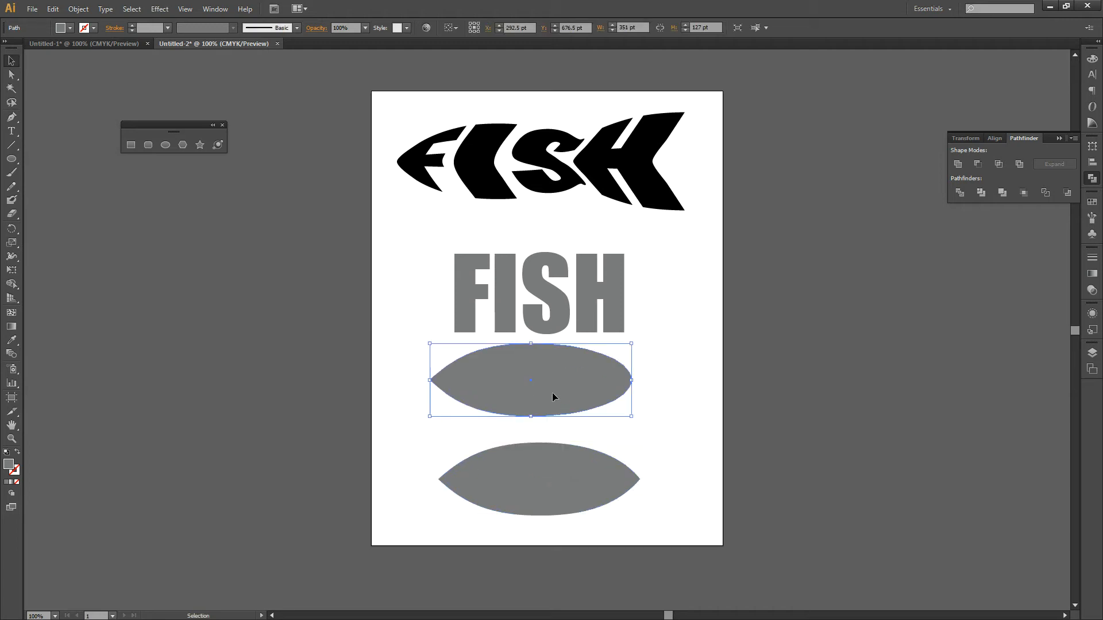
# Step: Draw a rectangle about 192.5 by 172 pt covering the right half of the lower shape, starting from its vertical centre line
pyautogui.click(593, 478)
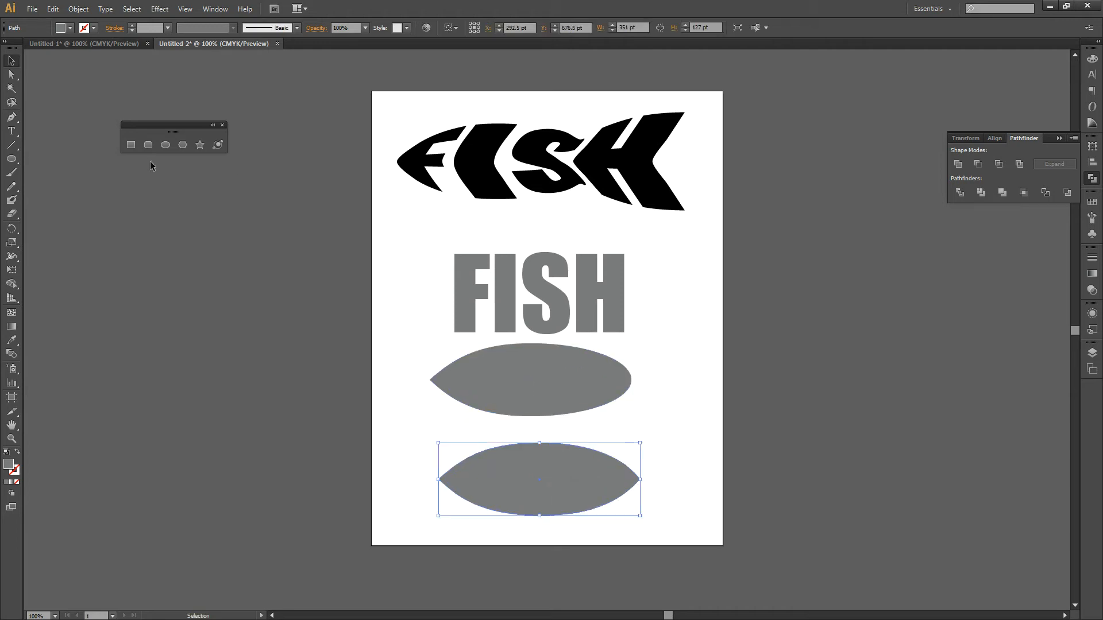
pyautogui.click(132, 147)
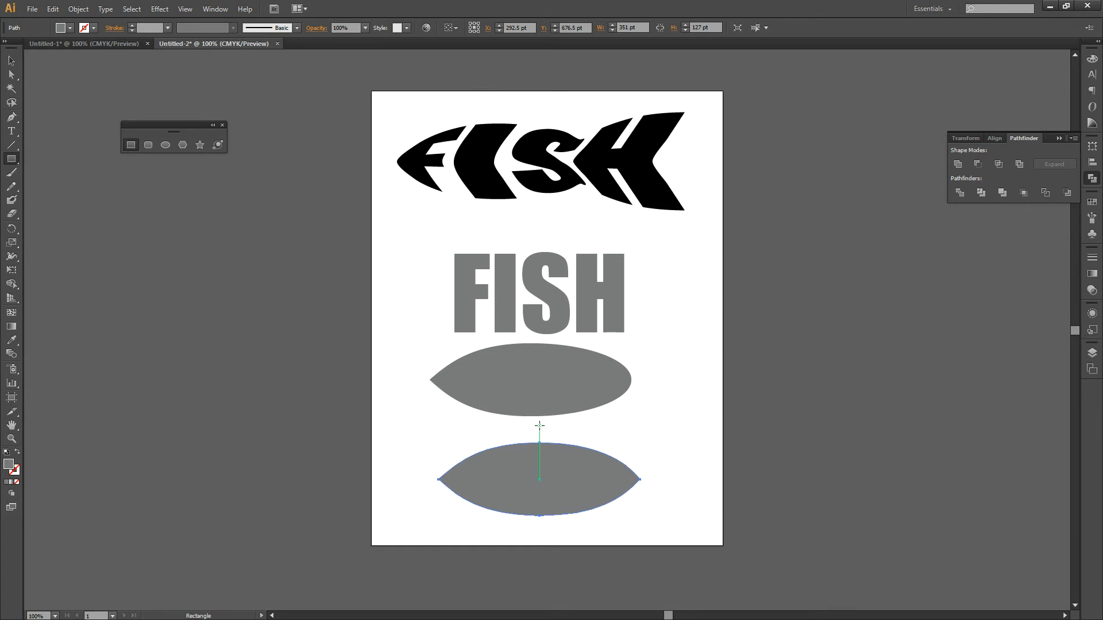
pyautogui.moveTo(539, 426); pyautogui.dragTo(650, 525)
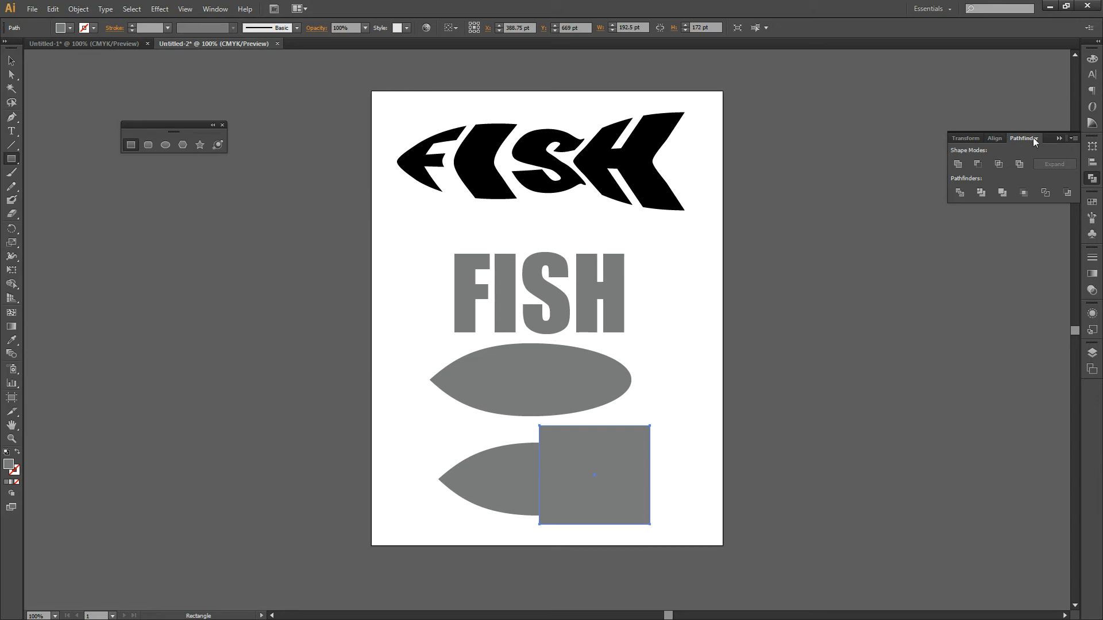
# Step: Subtract the rectangle from the lower double-pointed shape with Pathfinder's Minus Front, and clear the selection
pyautogui.click(209, 10)
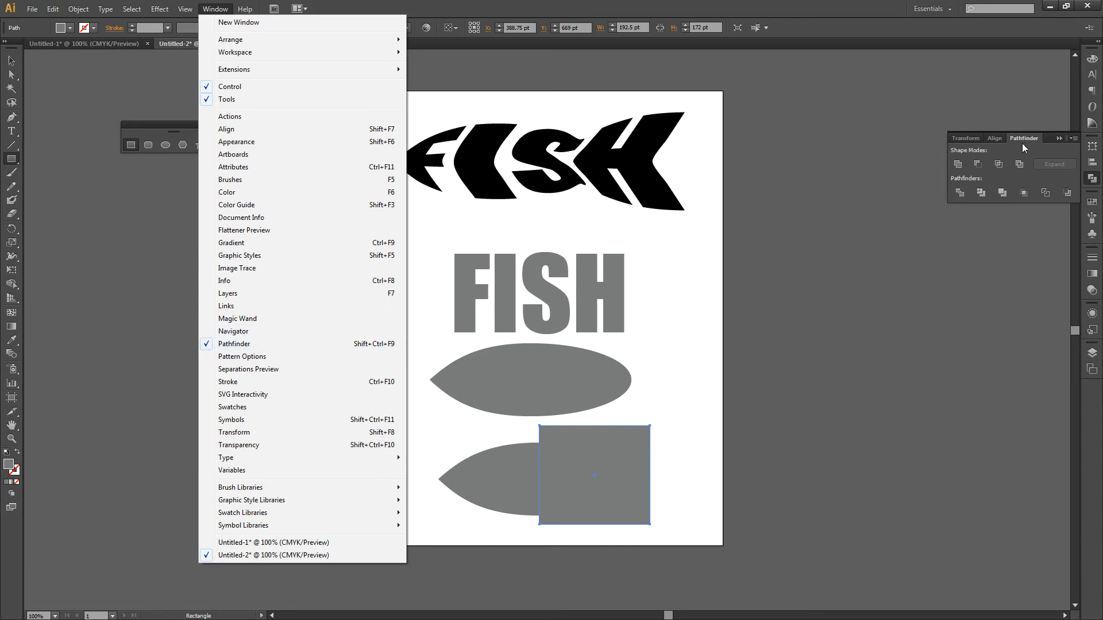
pyautogui.click(5, 60)
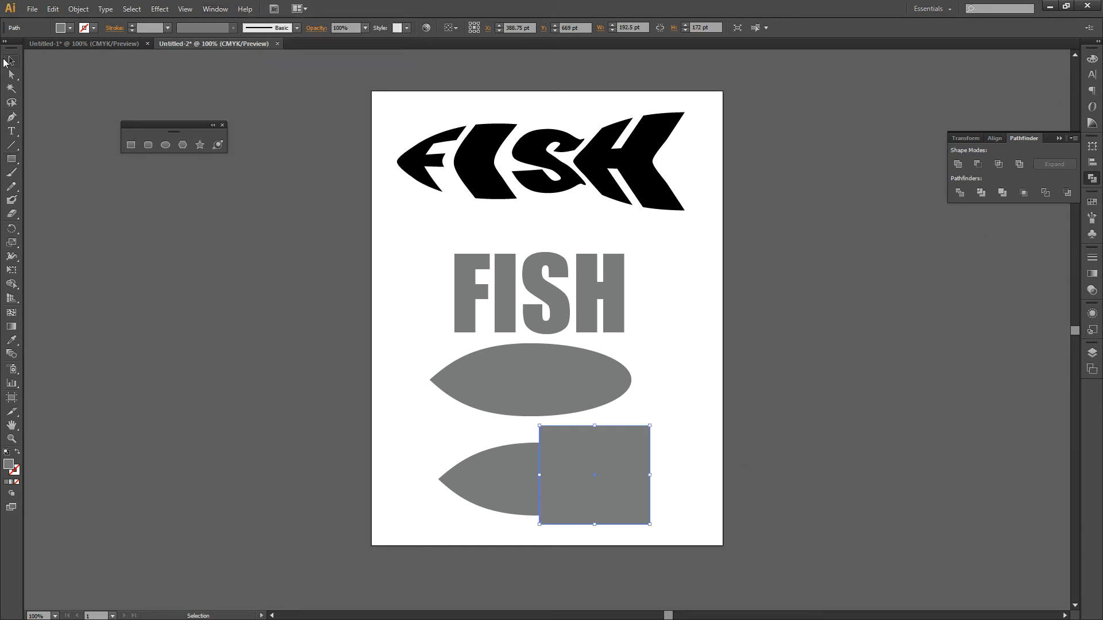
pyautogui.click(512, 495)
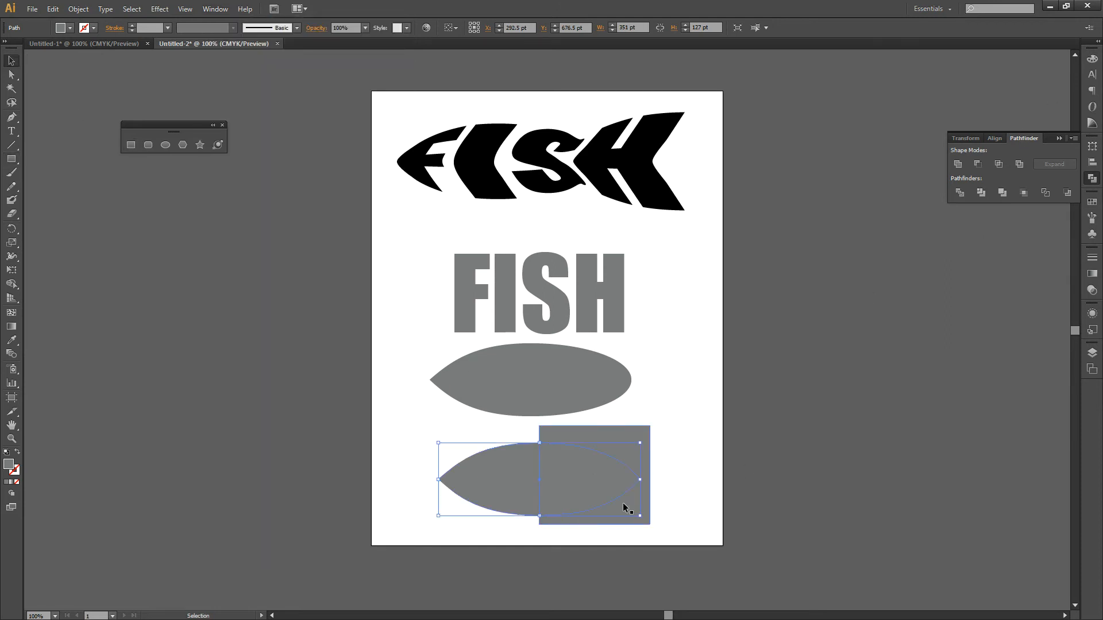
pyautogui.keyDown('shift'); pyautogui.click(597, 431); pyautogui.keyUp('shift')
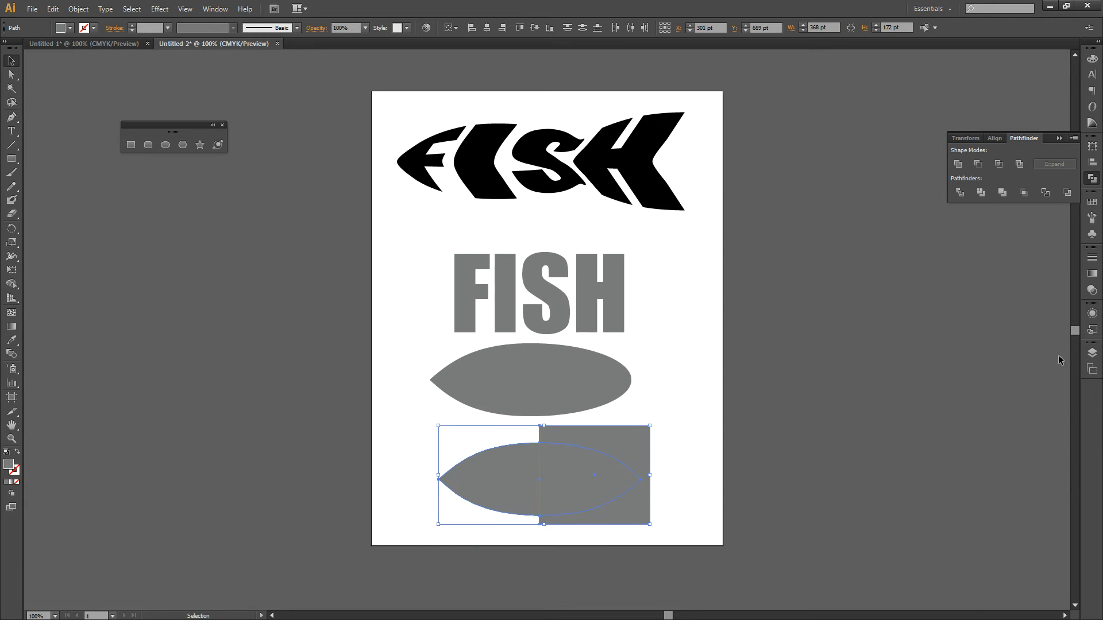
pyautogui.click(978, 165)
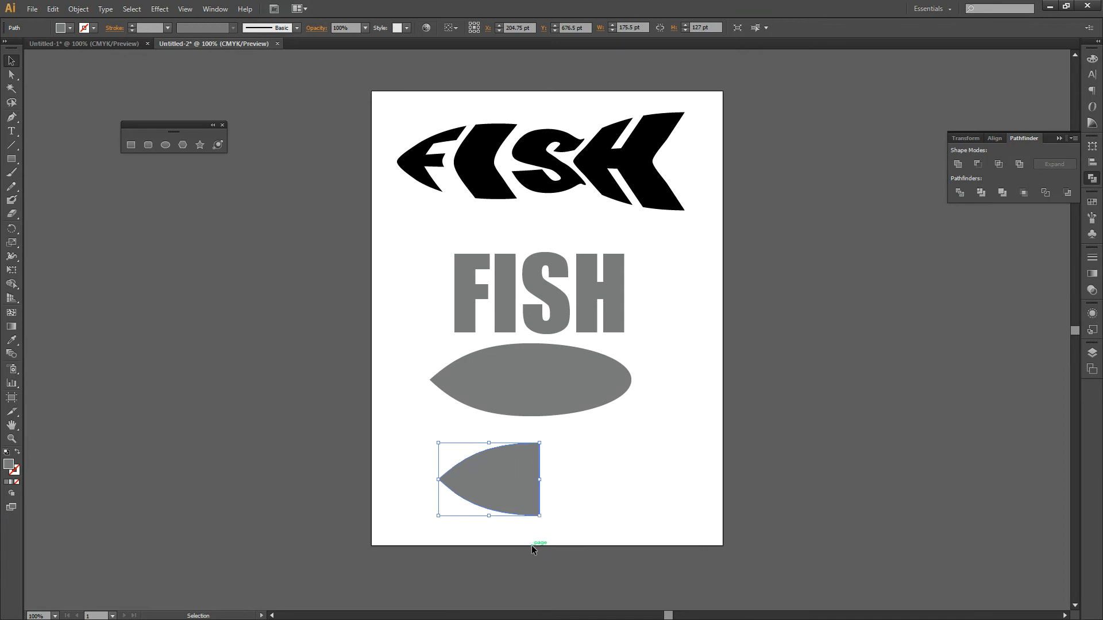
pyautogui.click(594, 508)
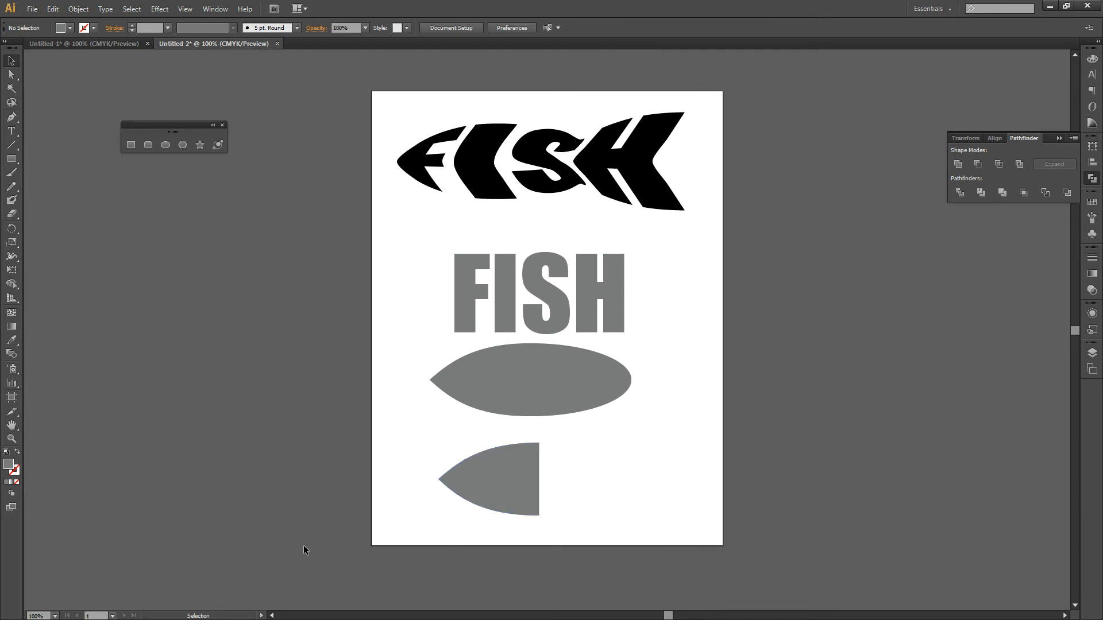
# Step: Add an anchor point with the Pen tool at the middle of the lower half shape's straight right edge
pyautogui.click(6, 117)
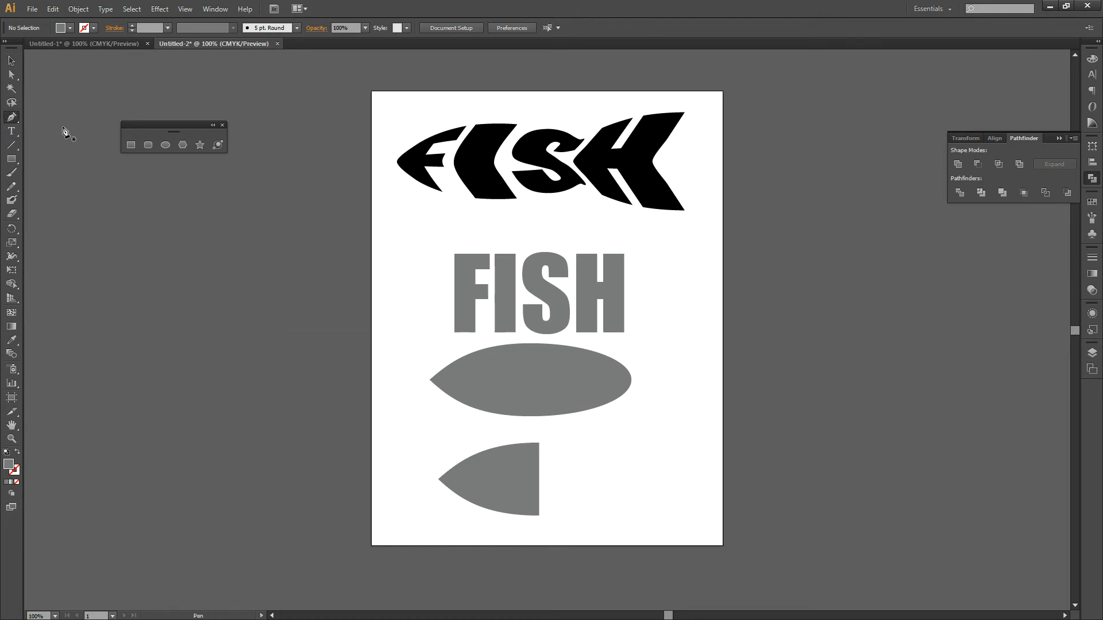
pyautogui.press('v')
pyautogui.click(529, 483)
pyautogui.press('p')
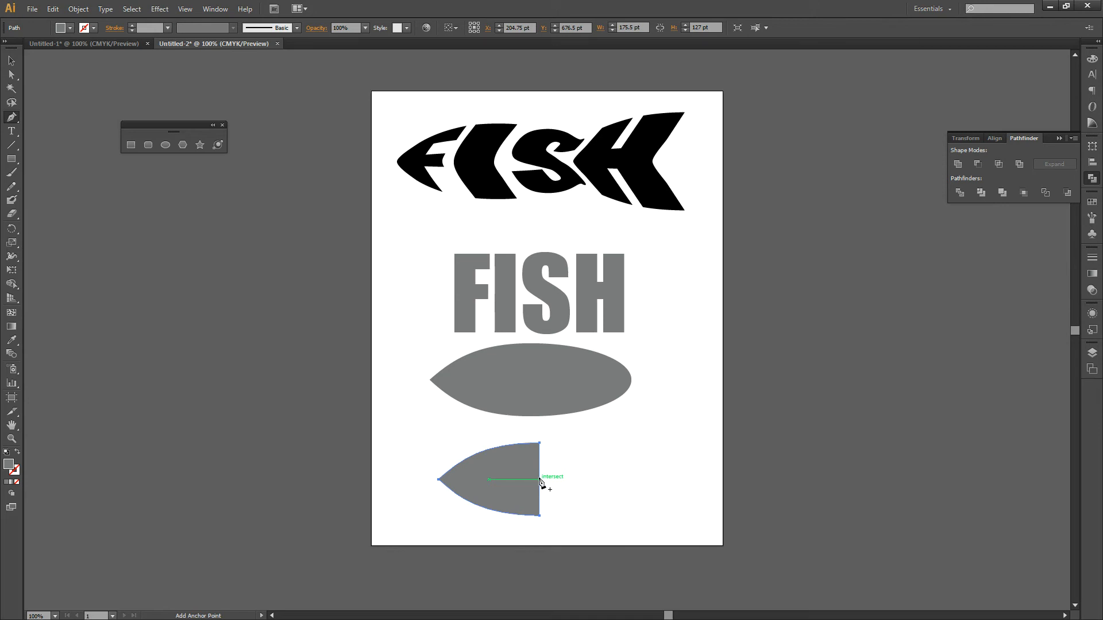
pyautogui.click(539, 479)
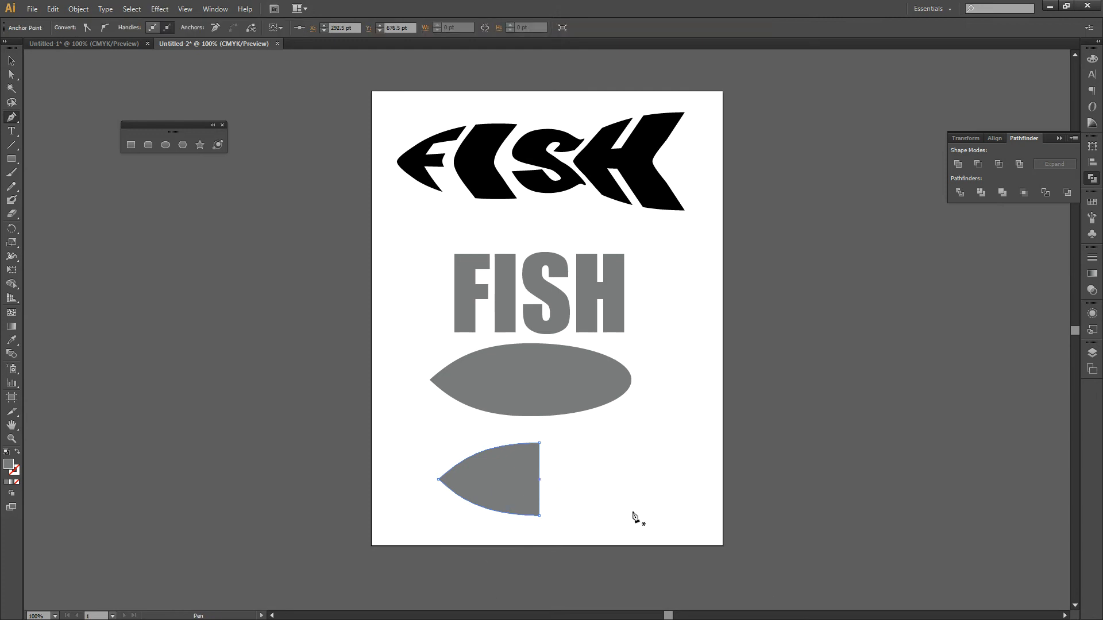
# Step: Shift the new midpoint anchor about 60 pt left to notch the right edge into a tail fork, and clear the selection
pyautogui.click(11, 60)
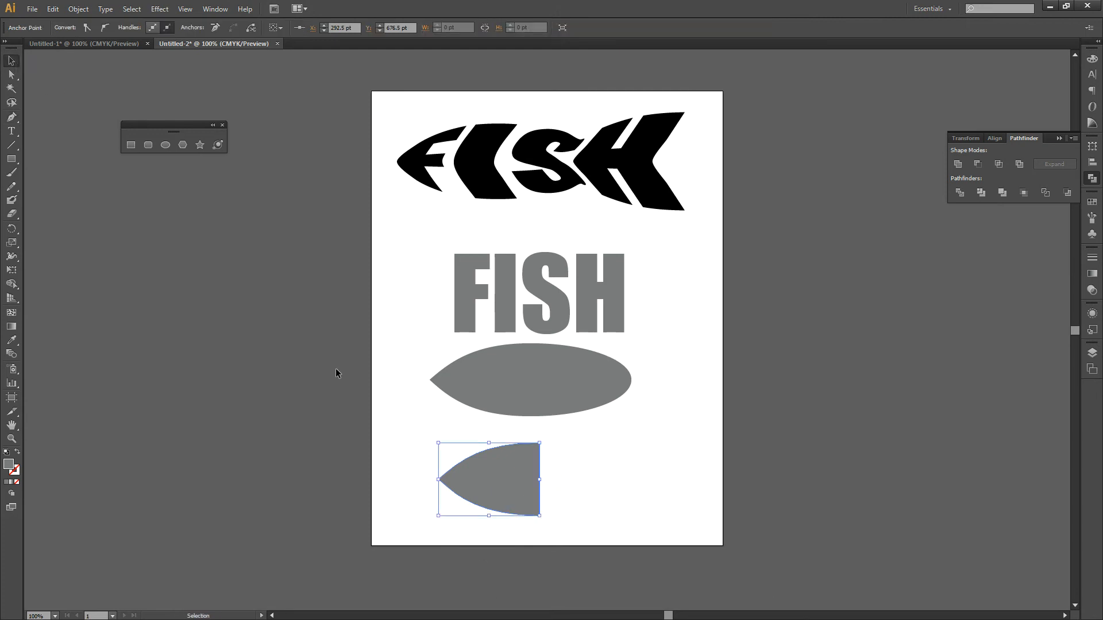
pyautogui.press('a')
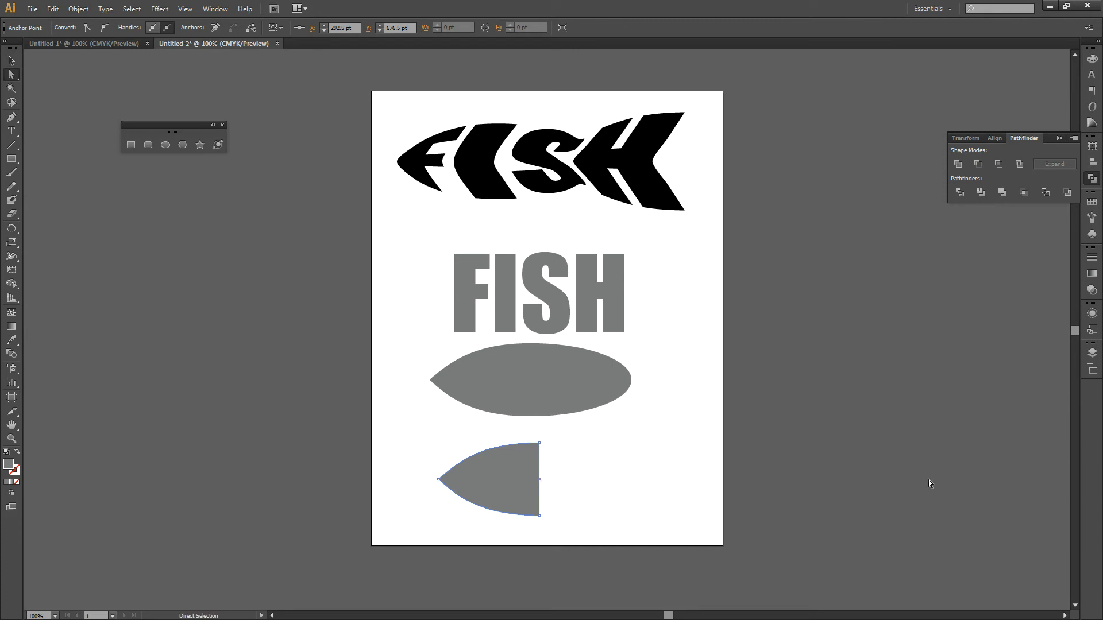
pyautogui.press('Left')
pyautogui.press('Left')
pyautogui.press('Left')
pyautogui.press('Left')
pyautogui.press('Left')
pyautogui.press('Left')
pyautogui.press('Left')
pyautogui.press('Left')
pyautogui.press('Left')
pyautogui.press('Left')
pyautogui.press('Left')
pyautogui.press('Left')
pyautogui.press('Left')
pyautogui.press('Left')
pyautogui.press('Left')
pyautogui.press('Left')
pyautogui.press('Left')
pyautogui.press('Left')
pyautogui.press('Left')
pyautogui.press('Left')
pyautogui.press('Left')
pyautogui.press('Left')
pyautogui.press('Left')
pyautogui.press('Left')
pyautogui.press('Left')
pyautogui.press('Left')
pyautogui.press('Left')
pyautogui.press('Left')
pyautogui.press('Left')
pyautogui.press('Left')
pyautogui.press('Left')
pyautogui.press('Left')
pyautogui.press('Left')
pyautogui.press('Left')
pyautogui.press('Left')
pyautogui.press('Left')
pyautogui.press('Left')
pyautogui.press('Left')
pyautogui.press('Left')
pyautogui.press('Left')
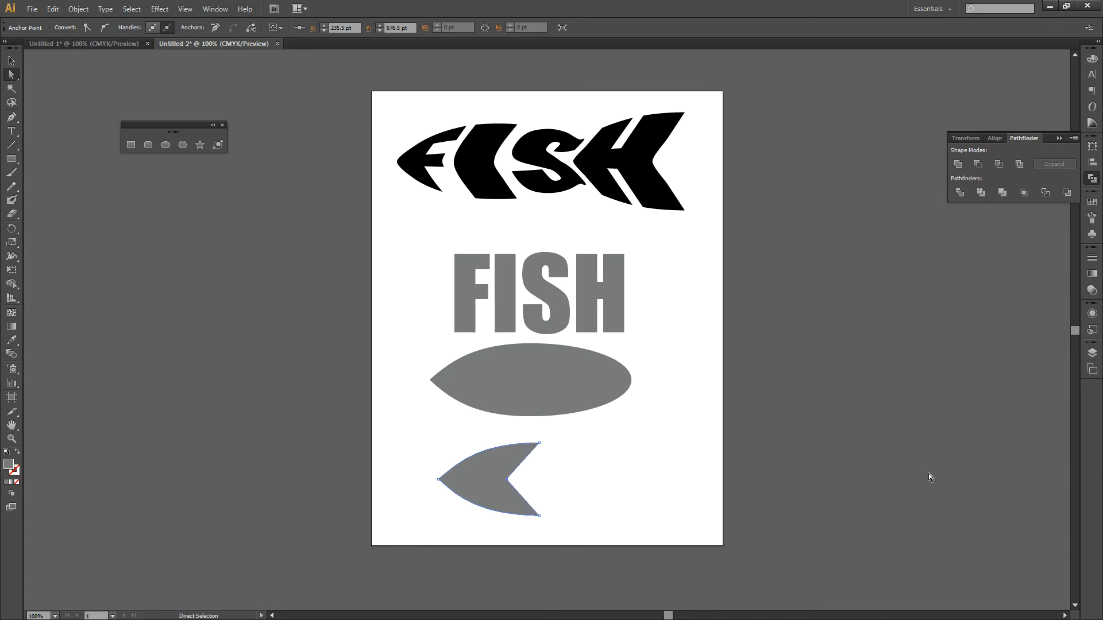
pyautogui.press('Left')
pyautogui.press('Left')
pyautogui.press('Left')
pyautogui.click(11, 60)
pyautogui.click(658, 480)
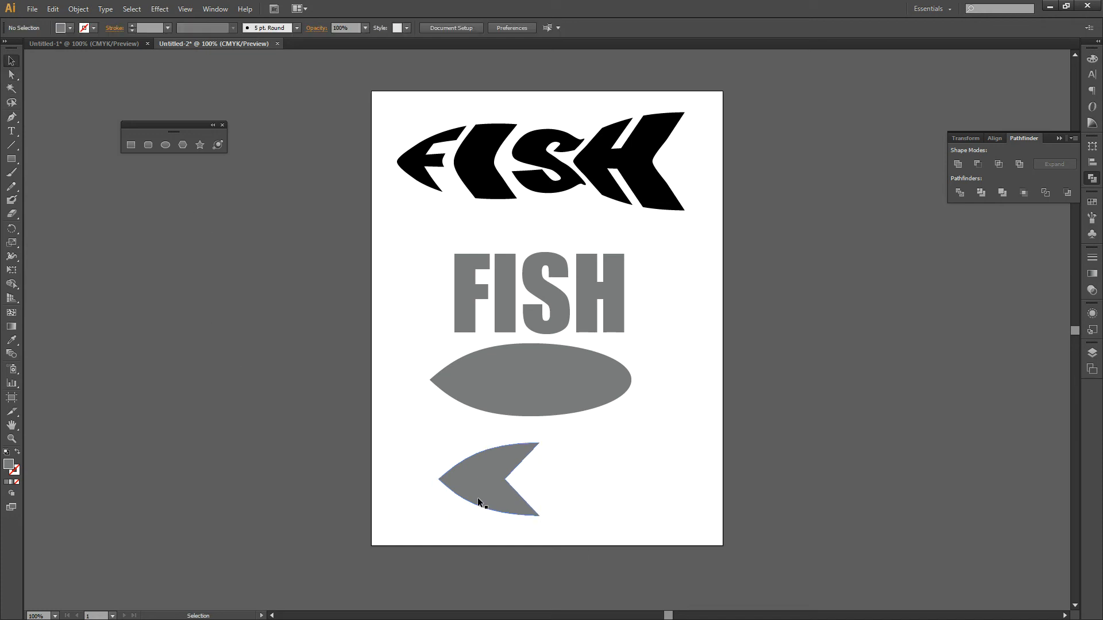
# Step: Enlarge the tail shape to about 182 pt tall and arrange body and tail so the tail's point overlaps the body's rounded right end
pyautogui.moveTo(478, 491); pyautogui.dragTo(646, 393)
pyautogui.click(628, 487)
pyautogui.click(648, 374)
pyautogui.moveTo(706, 413); pyautogui.dragTo(750, 445)
pyautogui.moveTo(544, 389); pyautogui.dragTo(490, 407)
pyautogui.moveTo(641, 394); pyautogui.dragTo(577, 398)
pyautogui.click(586, 533)
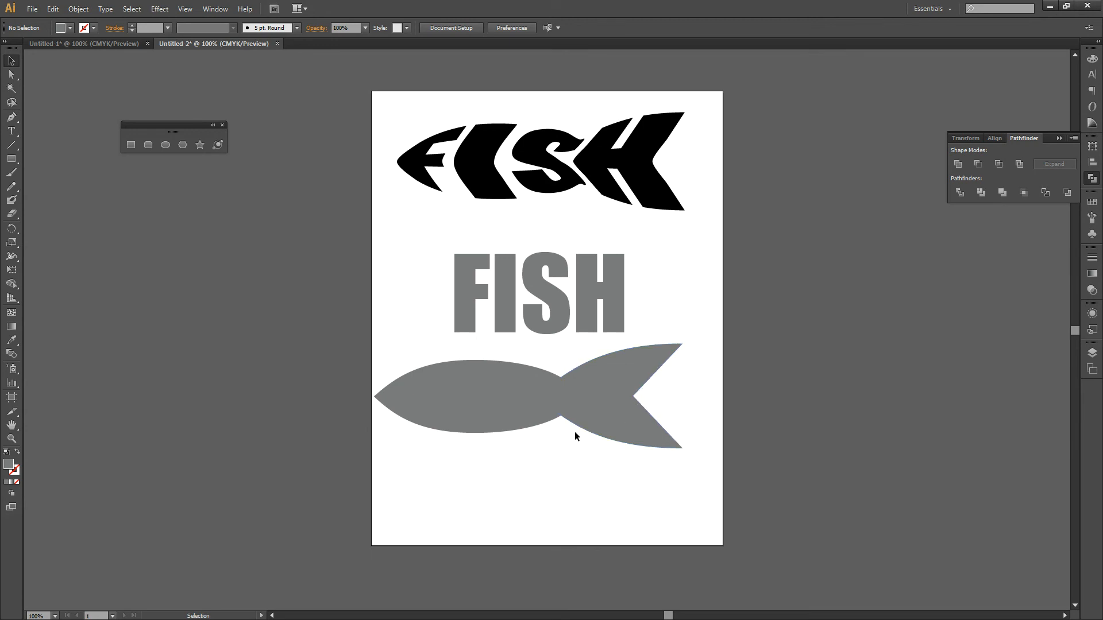
# Step: Merge the body and tail shapes into a single fish with Pathfinder's Unite
pyautogui.click(474, 404)
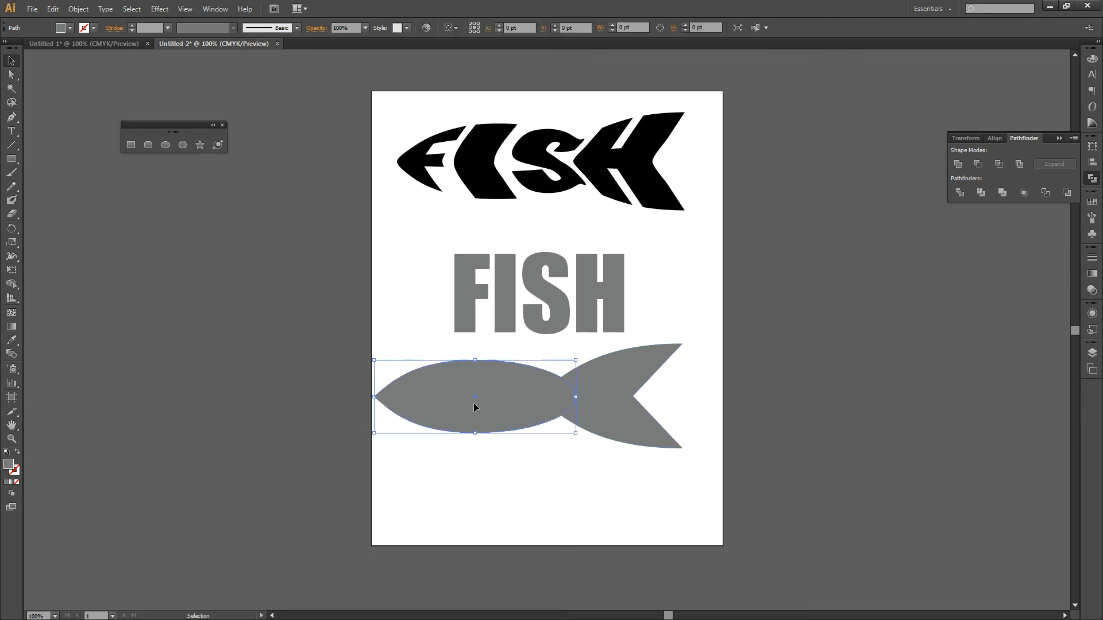
pyautogui.keyDown('shift'); pyautogui.click(618, 395); pyautogui.keyUp('shift')
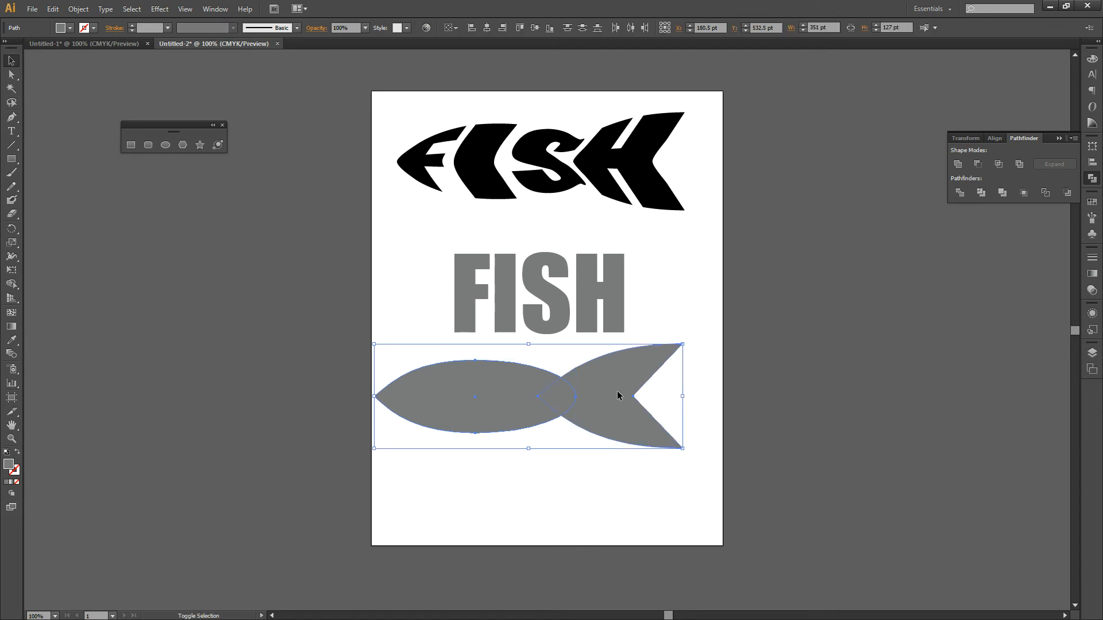
pyautogui.click(957, 165)
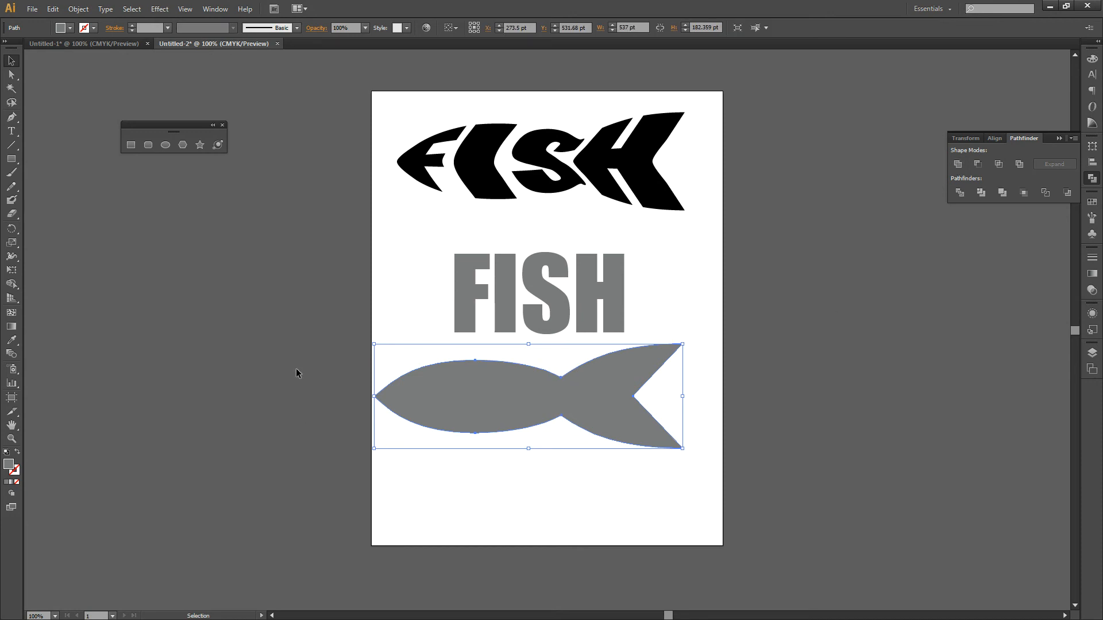
# Step: Scale the fish shape down to about 469 pt wide and place it just below the FISH text
pyautogui.moveTo(523, 405); pyautogui.dragTo(546, 393)
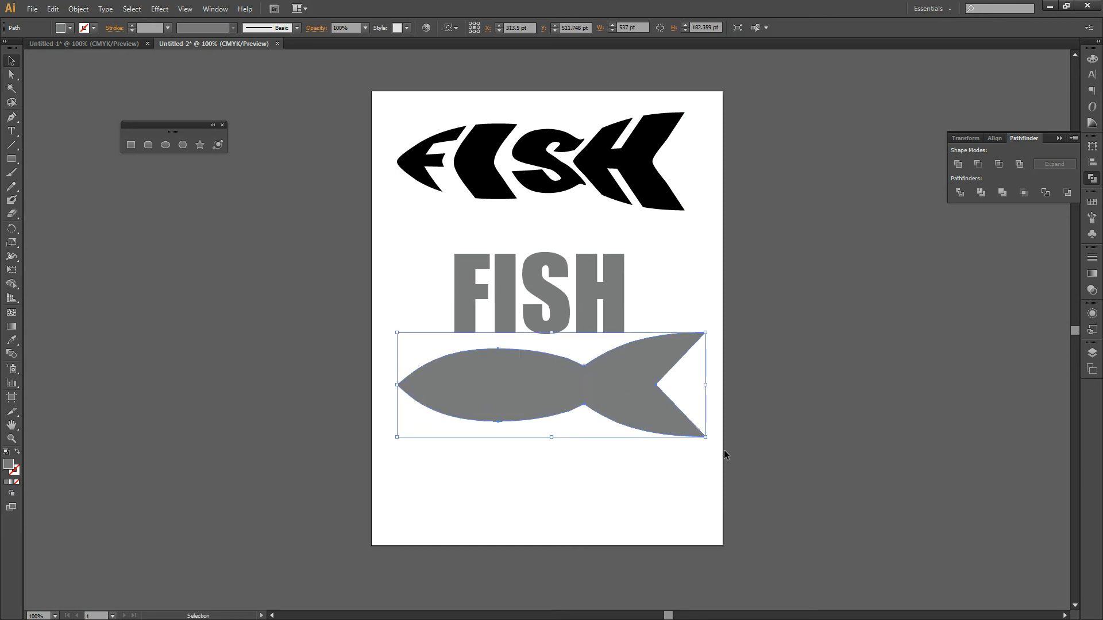
pyautogui.moveTo(707, 438); pyautogui.dragTo(676, 425)
pyautogui.moveTo(566, 381); pyautogui.dragTo(576, 388)
# Step: Give the FISH text a black fill and no stroke
pyautogui.click(545, 314)
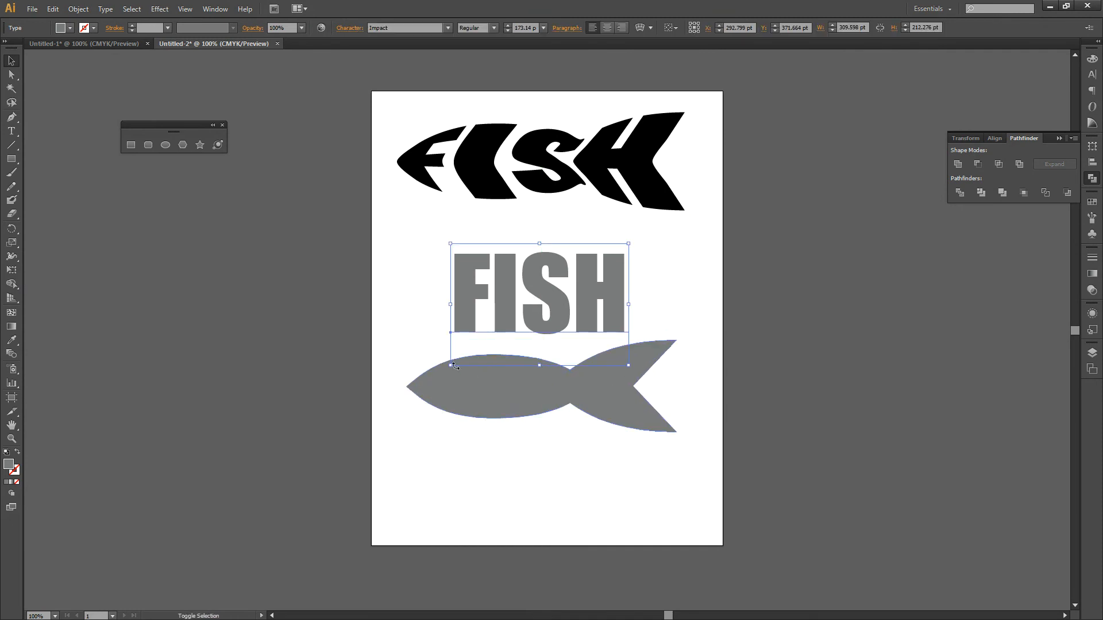
pyautogui.click(7, 452)
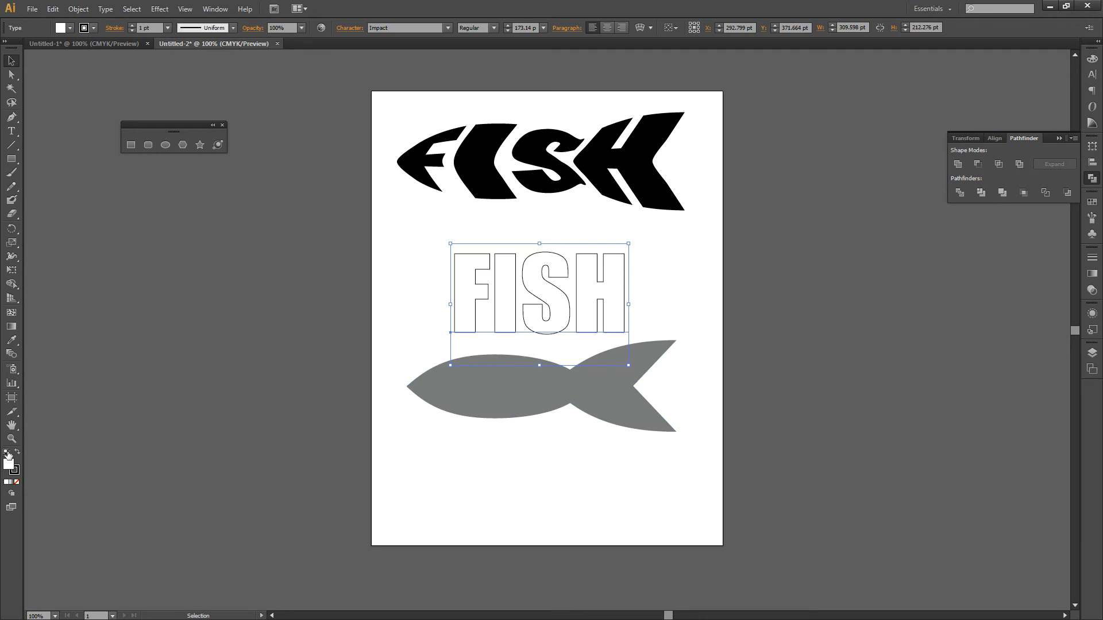
pyautogui.click(17, 452)
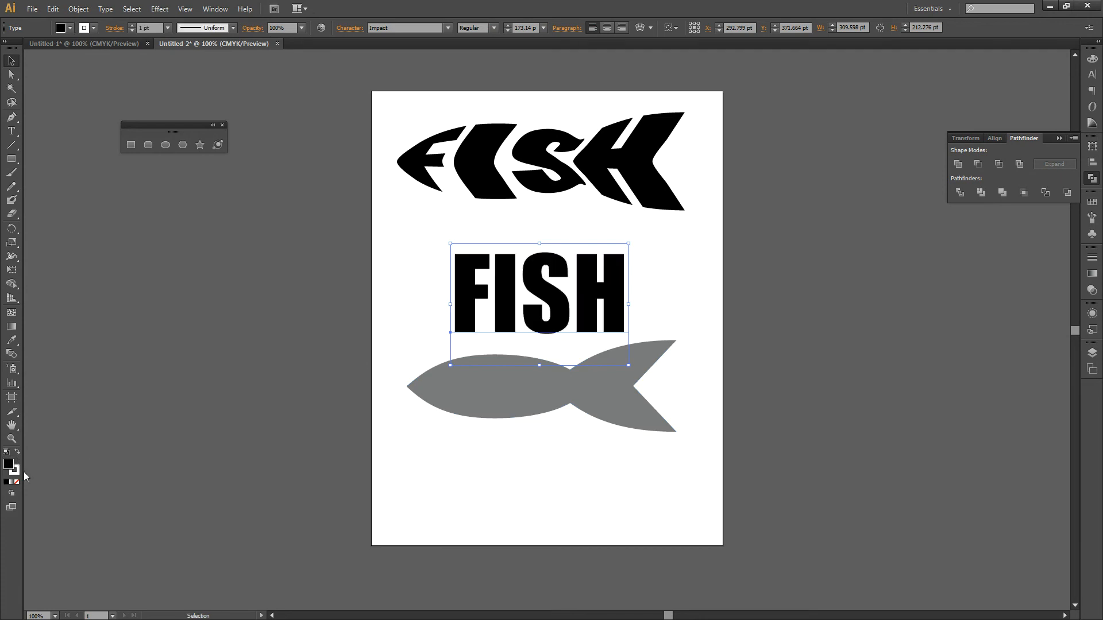
pyautogui.click(17, 482)
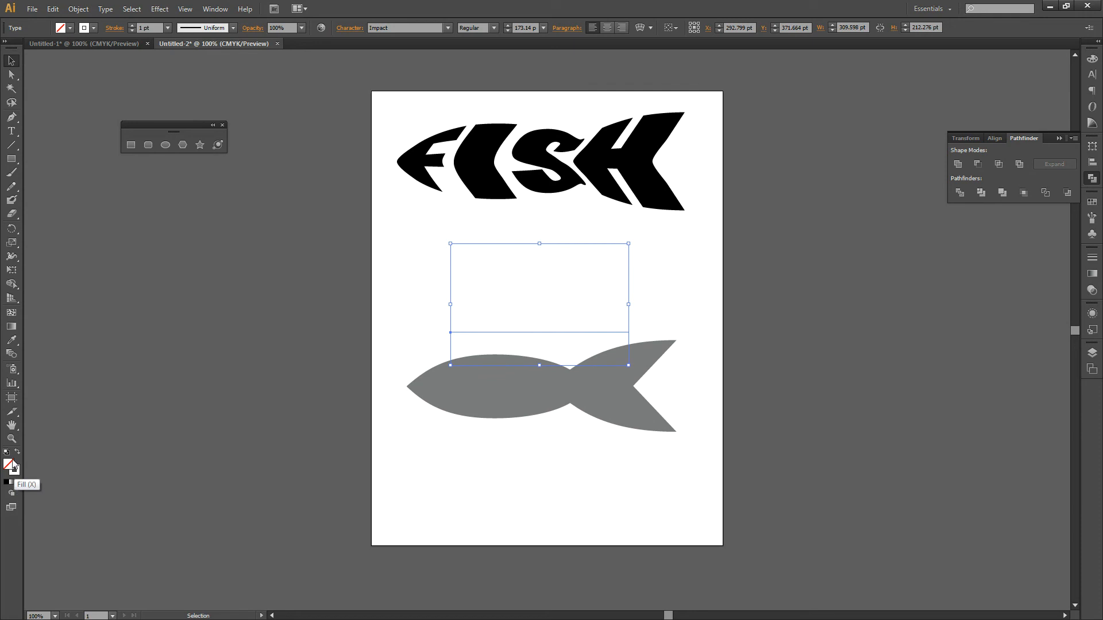
pyautogui.click(6, 482)
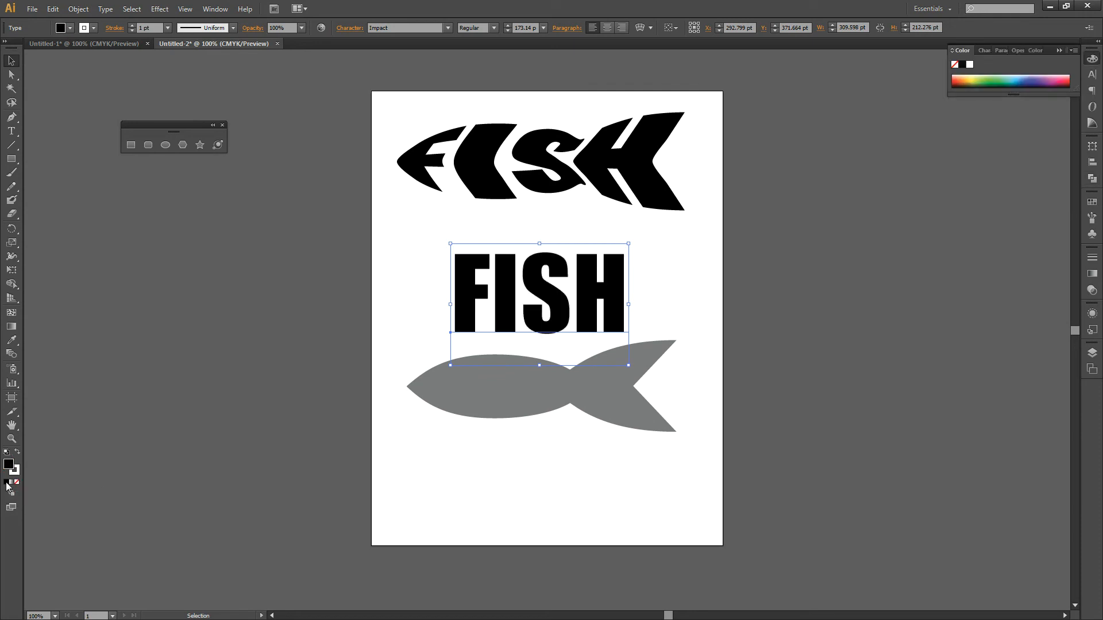
pyautogui.click(18, 482)
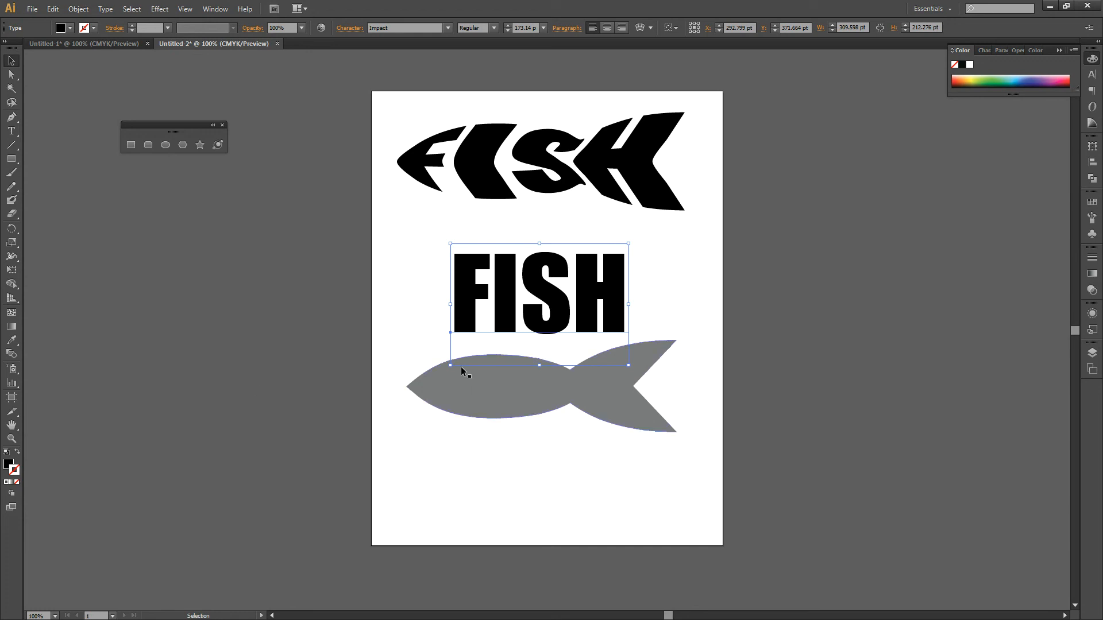
# Step: Enlarge the FISH text to about 245 pt font size and place it behind the grey fish shape
pyautogui.moveTo(450, 365); pyautogui.dragTo(401, 399)
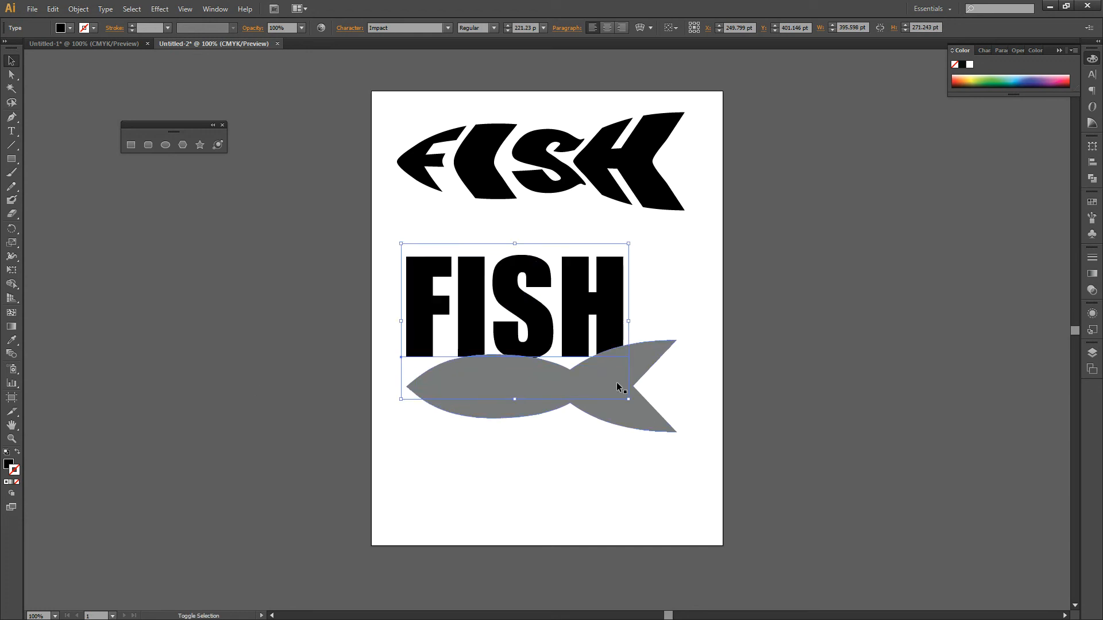
pyautogui.moveTo(596, 343); pyautogui.dragTo(620, 326)
pyautogui.moveTo(652, 382); pyautogui.dragTo(678, 399)
pyautogui.moveTo(584, 324); pyautogui.dragTo(570, 451)
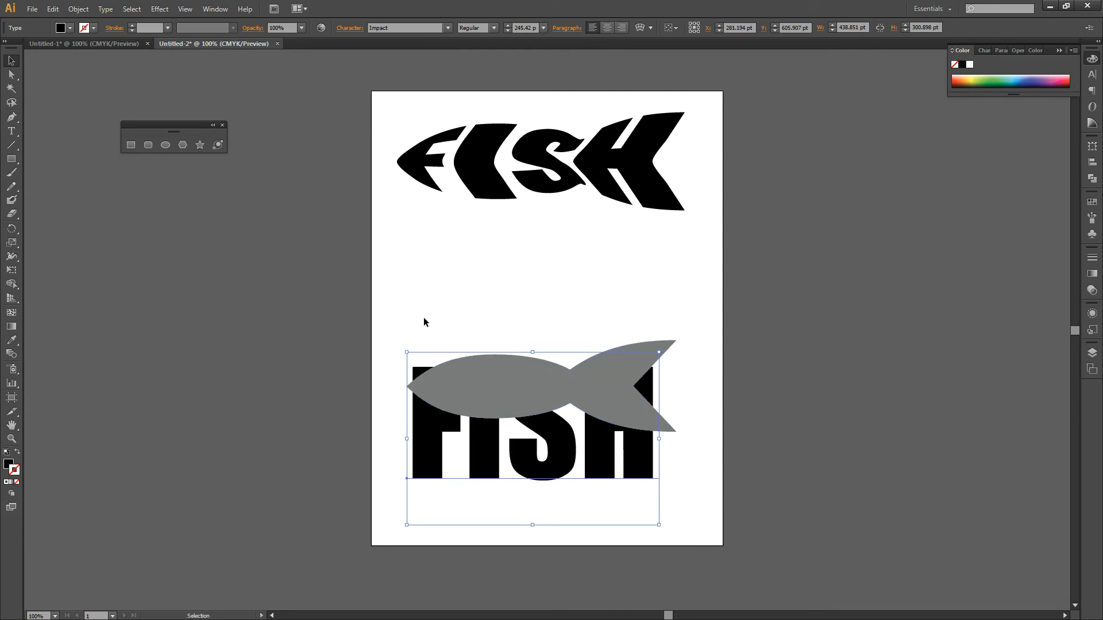
# Step: Convert the FISH text to outlines and distort it into the fish shape using Envelope Distort's Make with Top Object
pyautogui.click(112, 10)
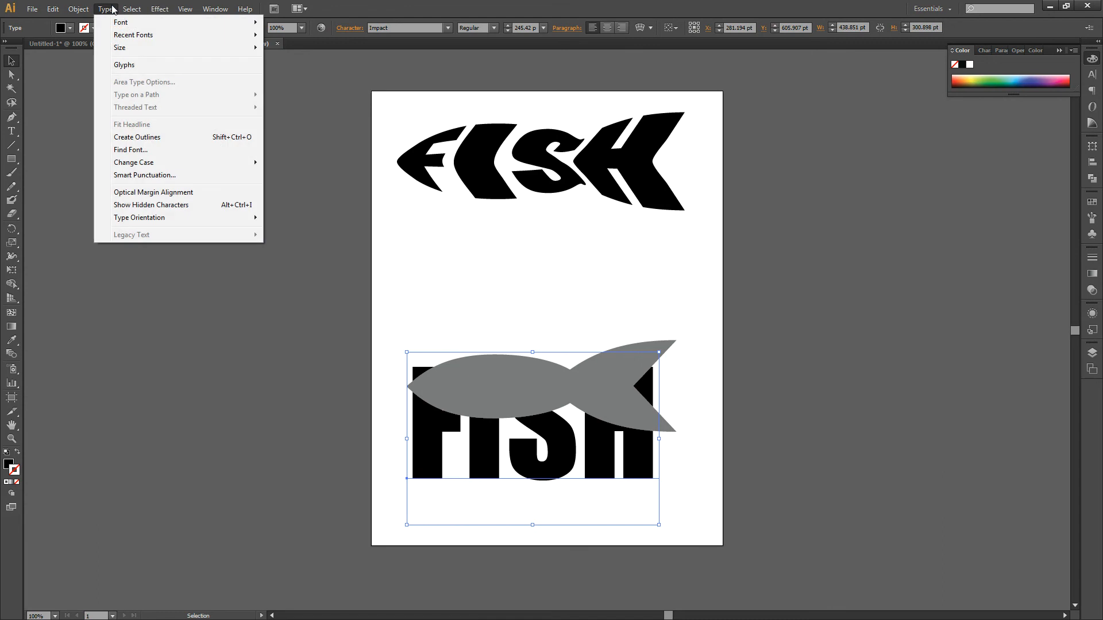
pyautogui.click(161, 141)
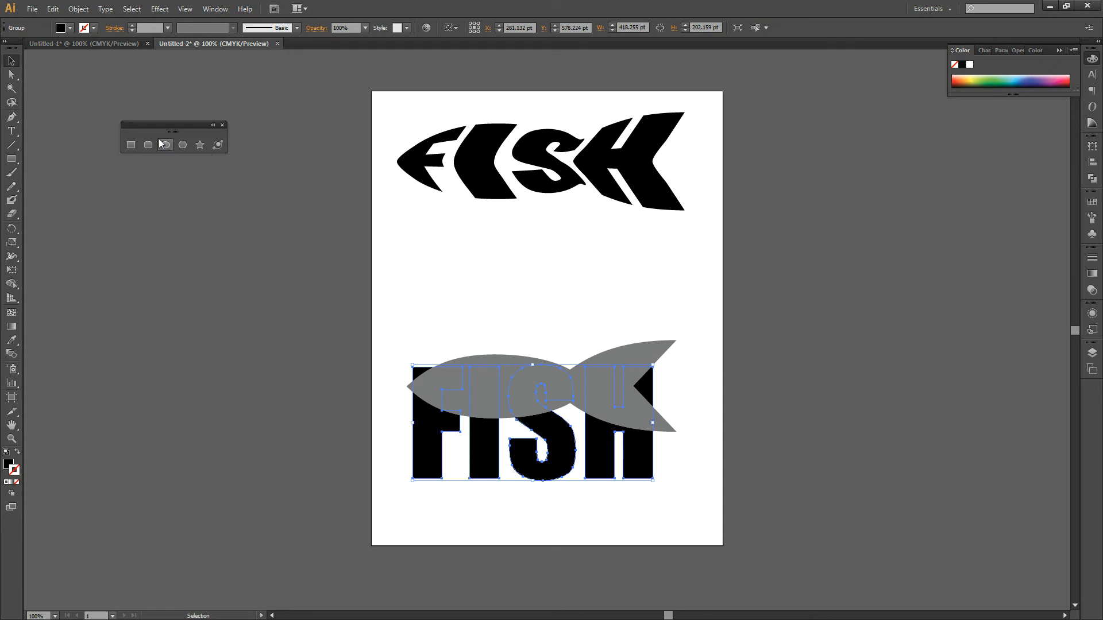
pyautogui.moveTo(387, 311); pyautogui.dragTo(718, 518)
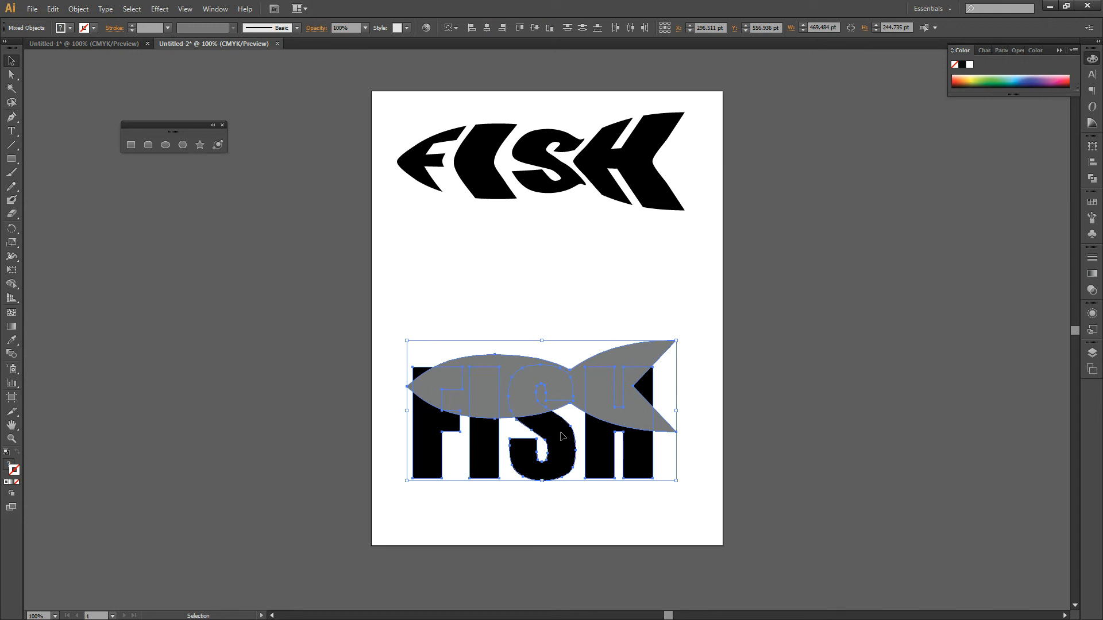
pyautogui.moveTo(395, 316); pyautogui.dragTo(725, 532)
pyautogui.click(80, 11)
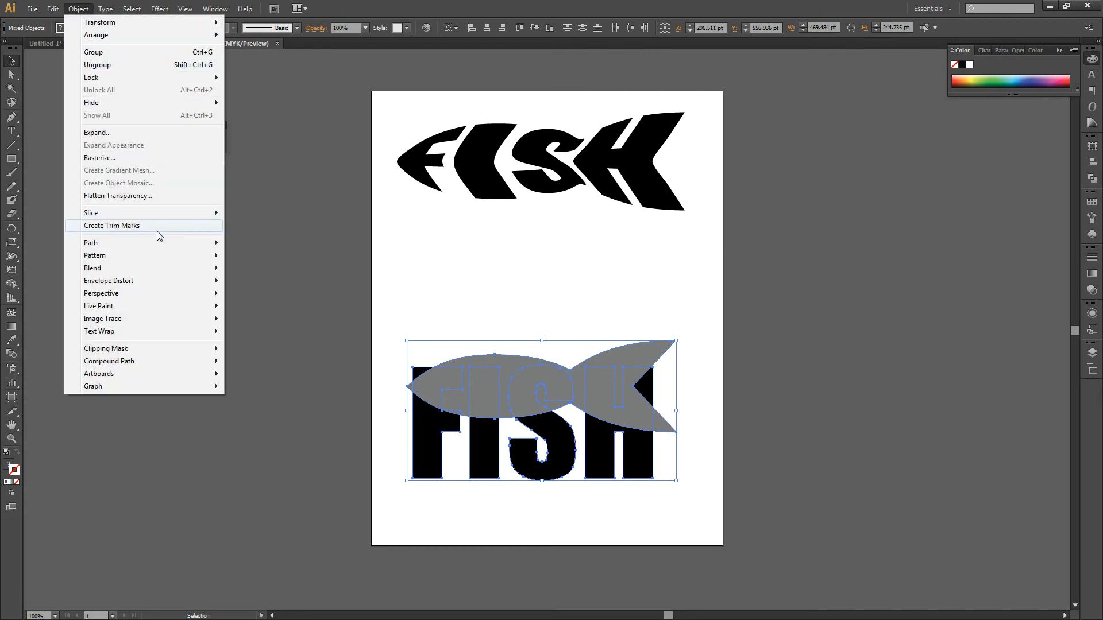
pyautogui.moveTo(182, 281)
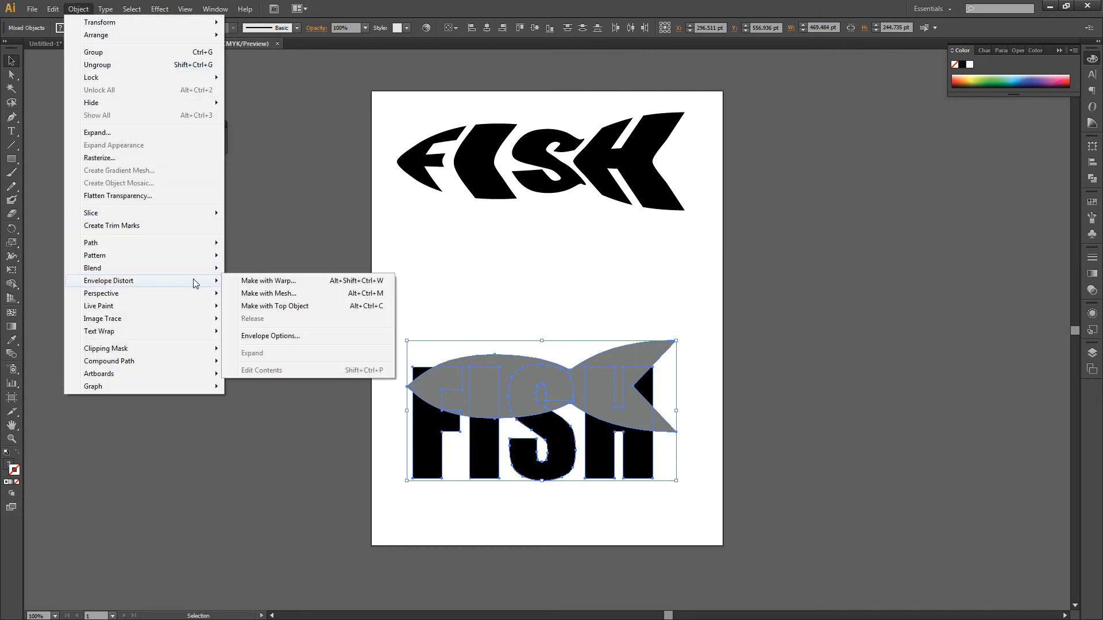
pyautogui.click(295, 308)
pyautogui.click(550, 487)
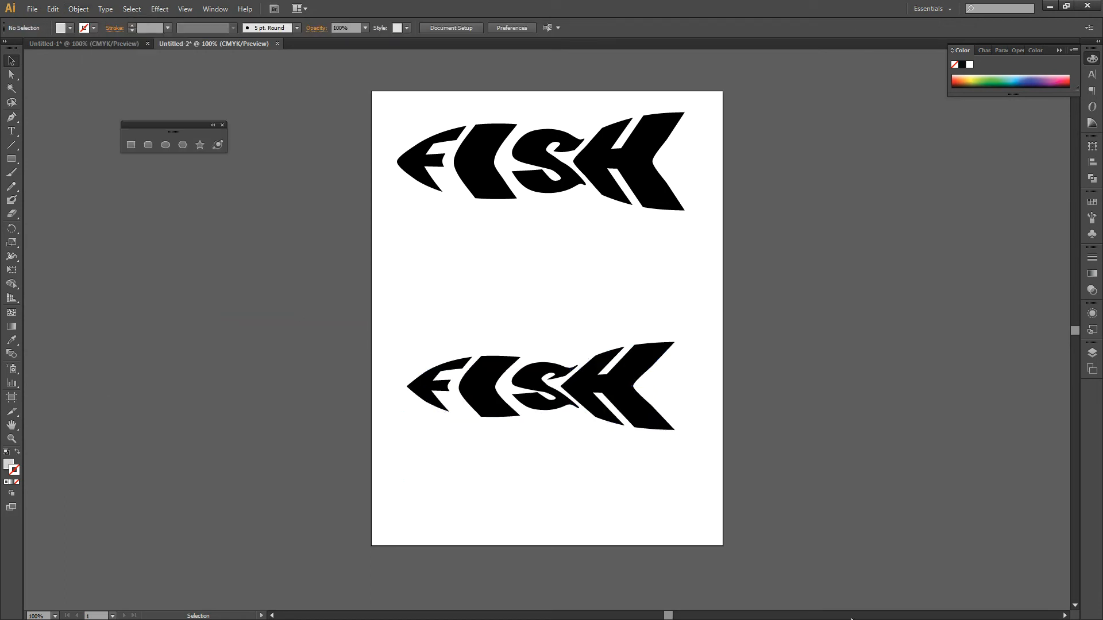